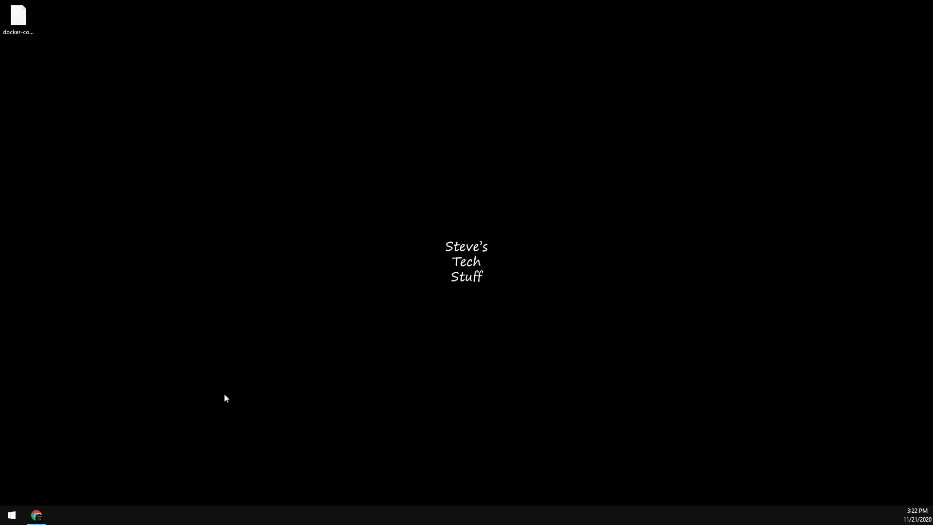
- Look over the Nextcloud, linuxserver/swag Docker Hub and Let's Encrypt pages in Chrome
left_click(38, 516)
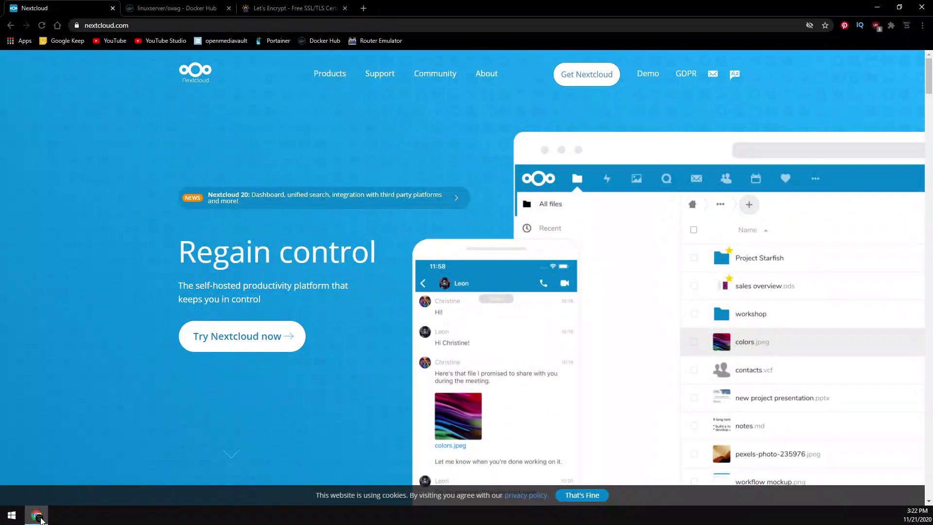
left_click(164, 14)
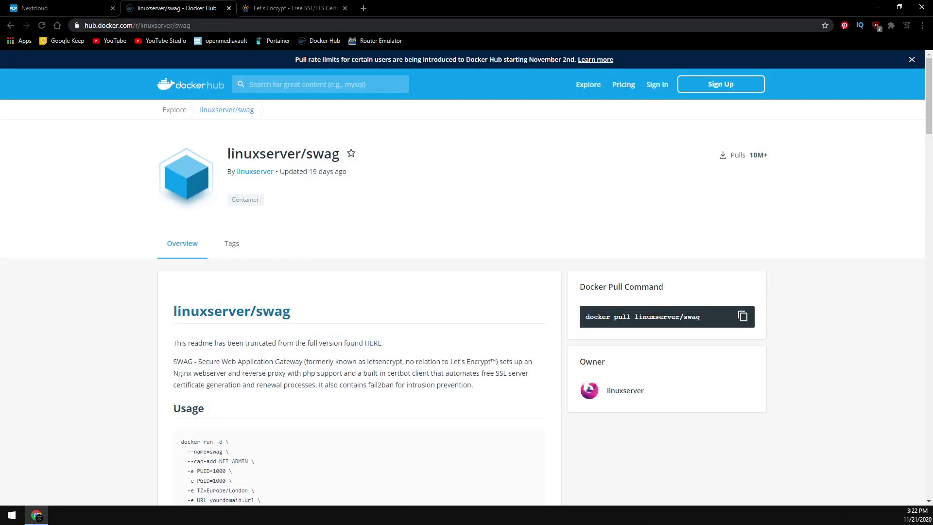
left_click(280, 10)
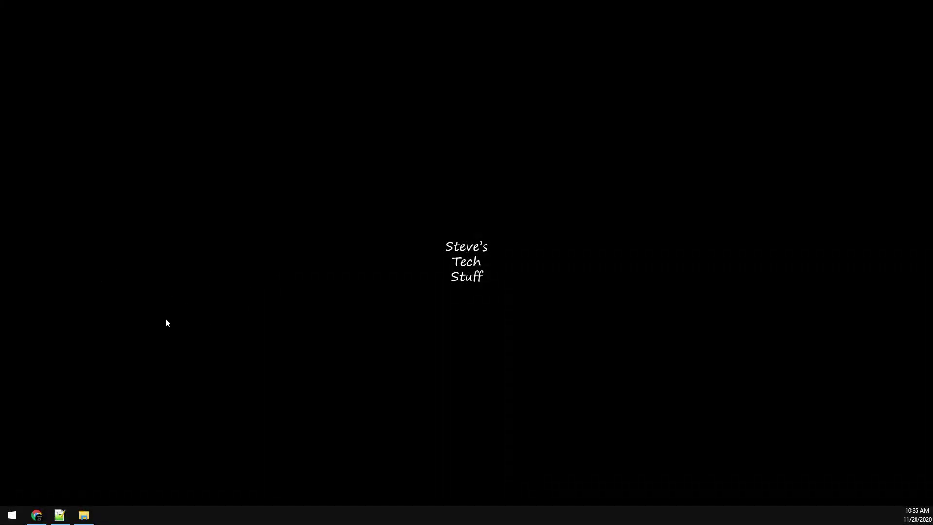
- Paste the docker-compose YAML into a new Notepad++ file, then return to a new Chrome tab
left_click(59, 515)
key("ctrl+v")
scroll(384, 301, "up", 3)
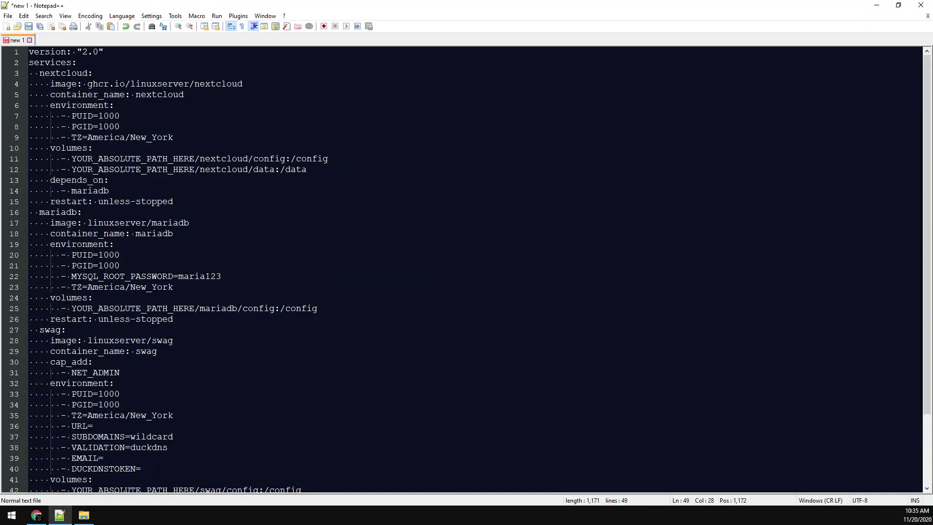
left_click(36, 515)
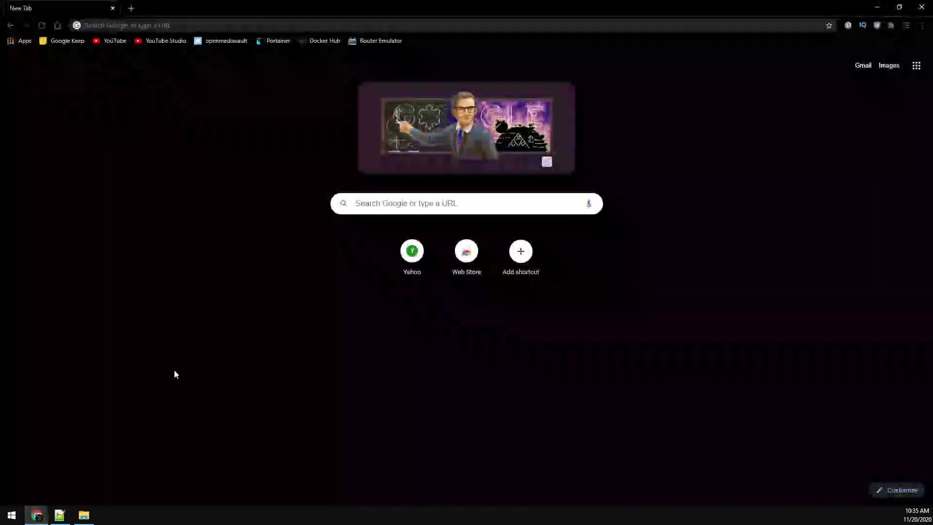
- Log in to openmediavault at 192.168.1.254 with the saved administrator login
left_click(231, 41)
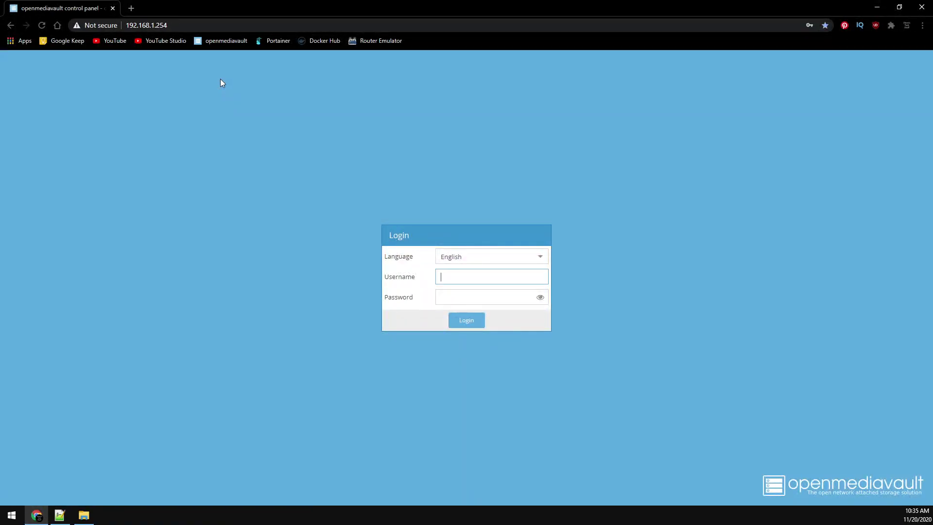
left_click(476, 296)
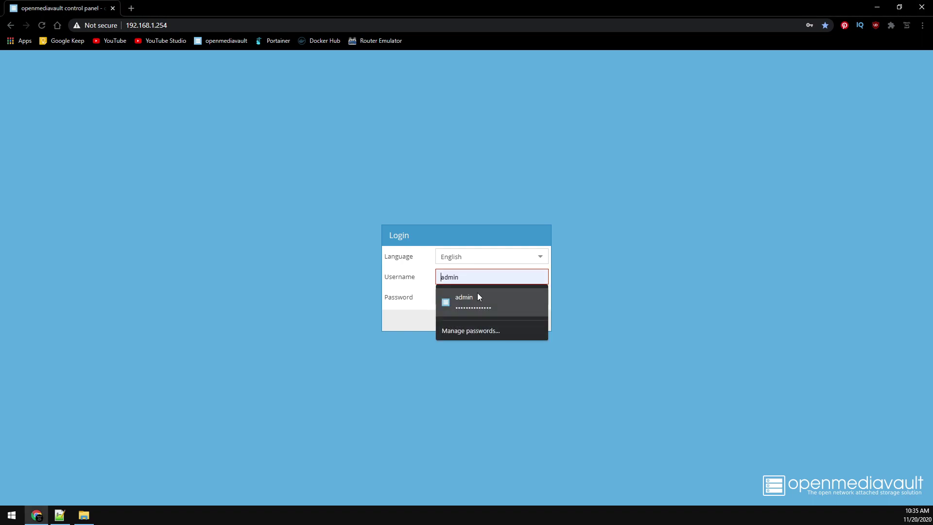
left_click(479, 295)
left_click(481, 319)
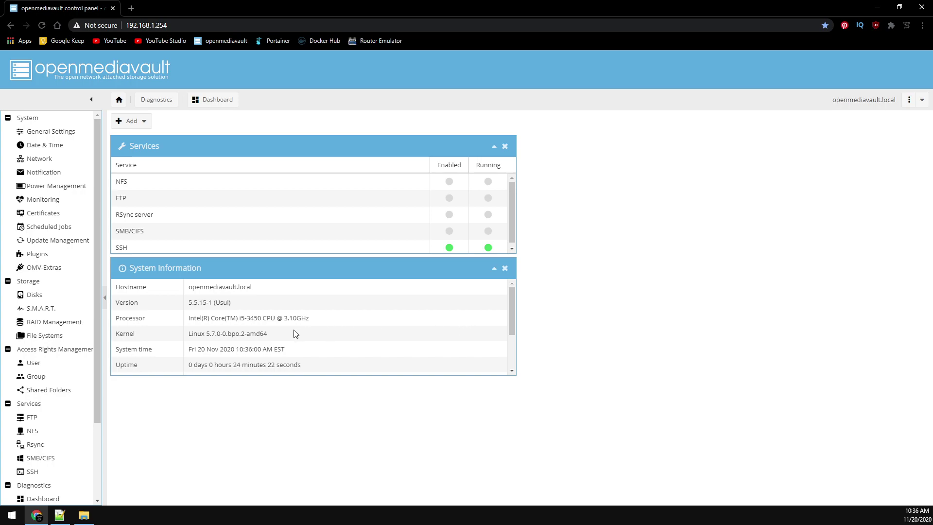
- Add shared folder 'appdata' on the Storage device, save it, and apply the configuration
left_click(57, 394)
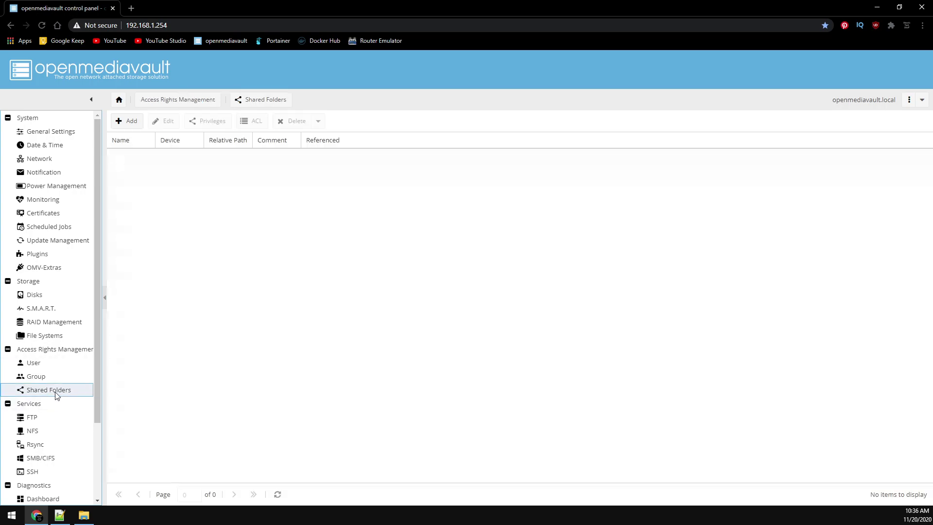
left_click(118, 122)
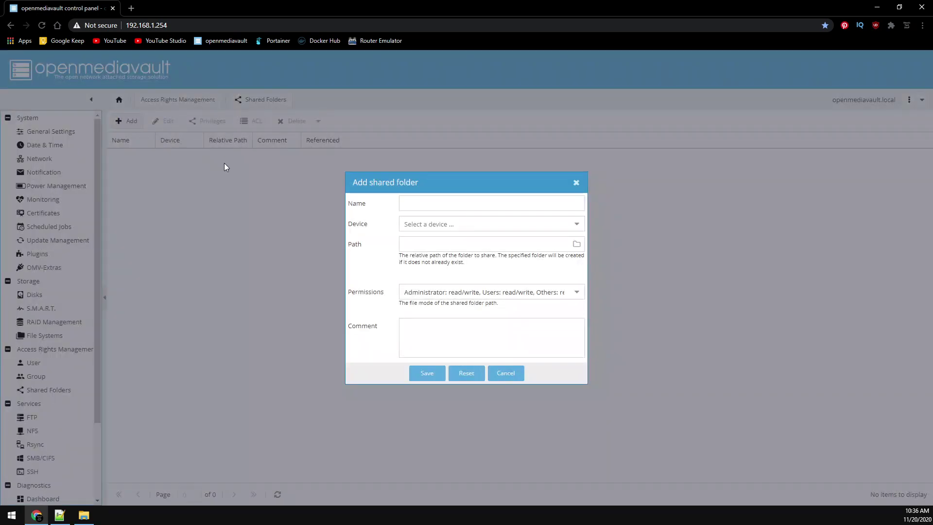
left_click(406, 199)
type("appdata")
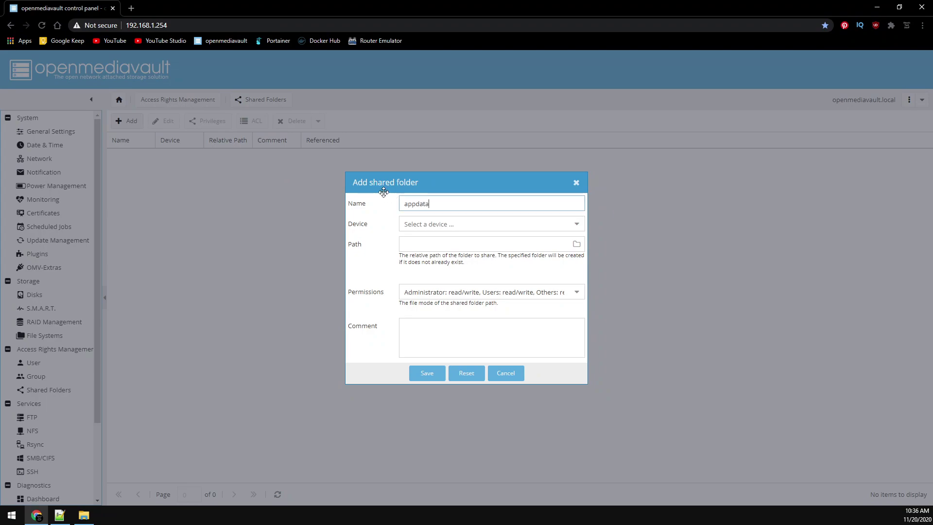
key("Tab")
left_click(416, 220)
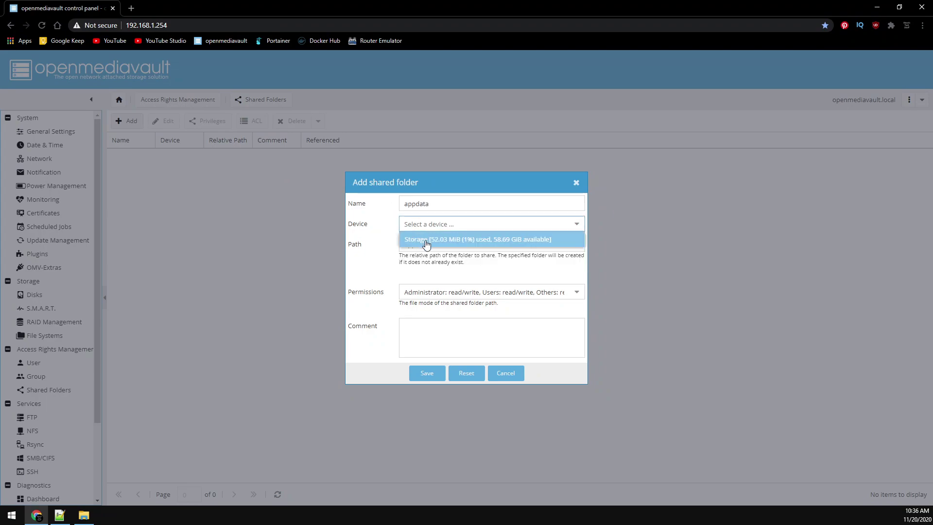
left_click(425, 236)
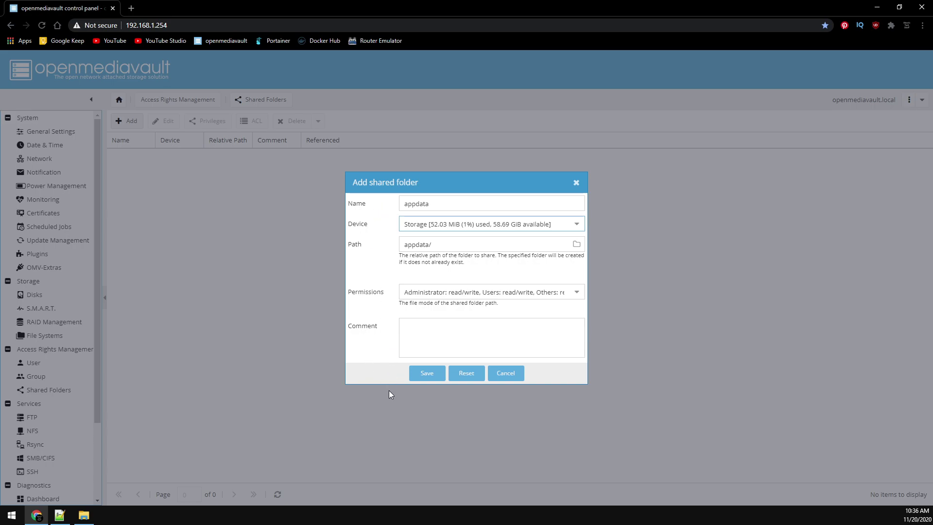
left_click(419, 374)
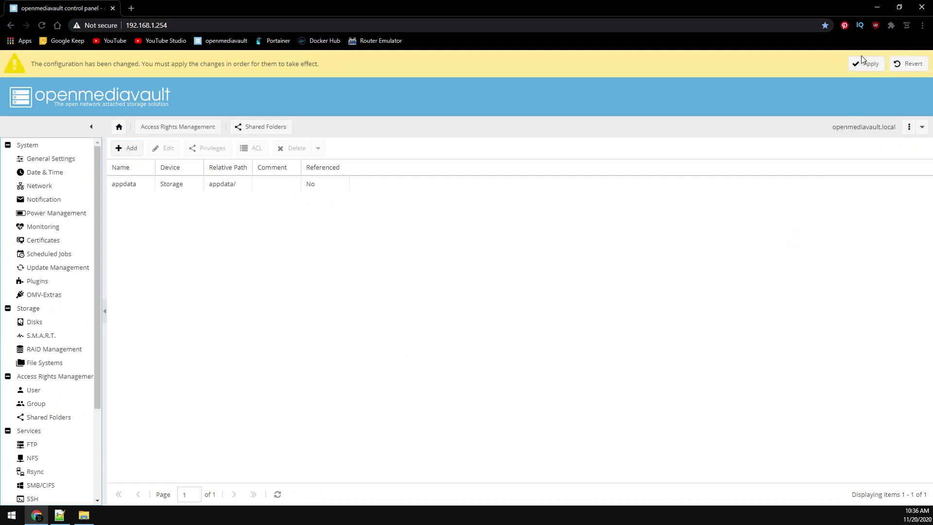
left_click(865, 64)
left_click(435, 304)
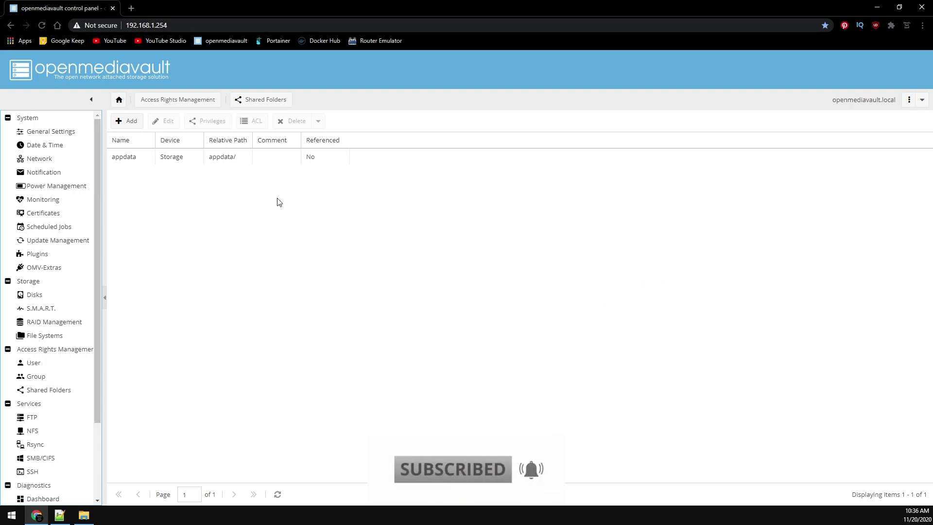
- Show the Absolute Path column in the shared folders list
left_click(246, 141)
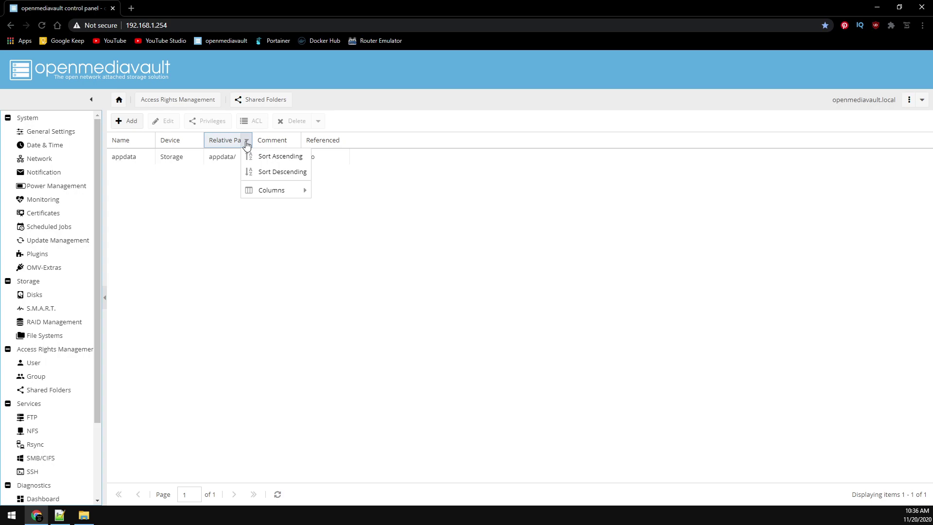
mouse_move(289, 194)
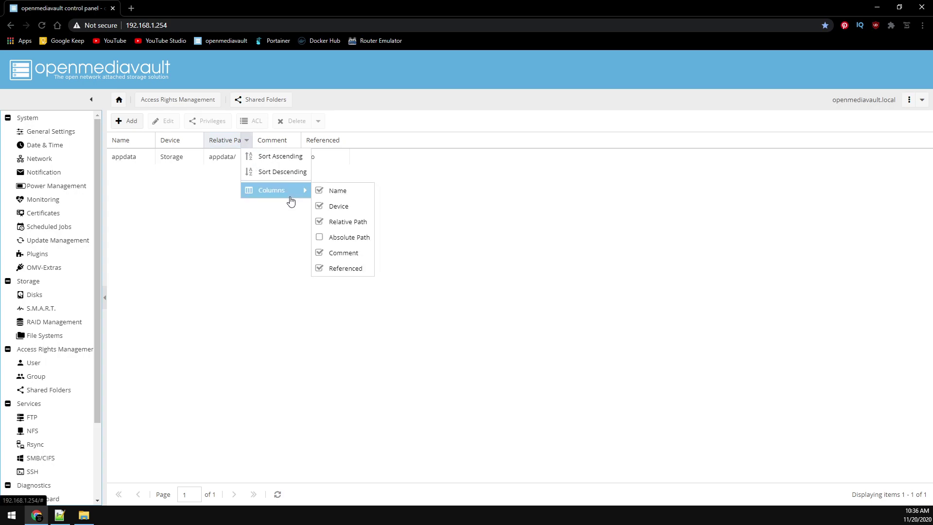
left_click(349, 238)
left_click(389, 214)
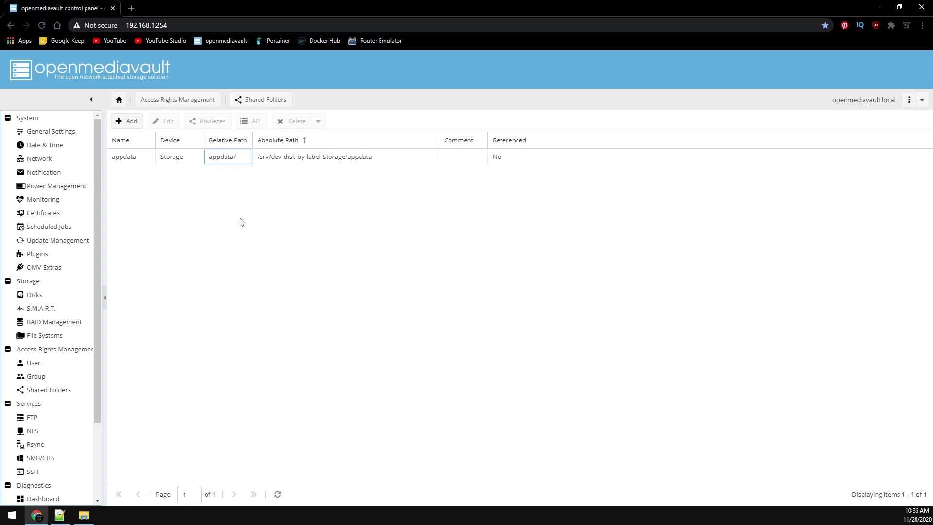
- Copy the path /srv/dev-disk-by-label-Storage/appdata from the print preview, then cancel it
key("ctrl+p")
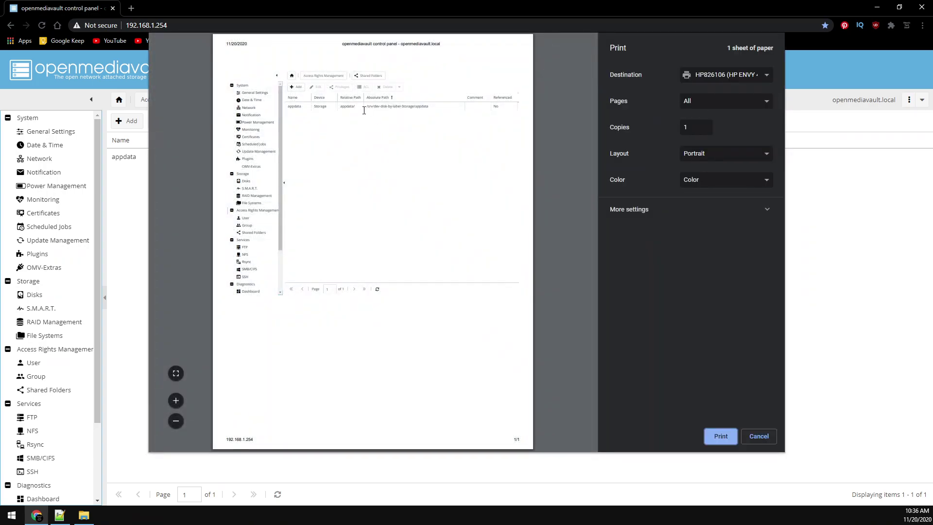
left_click_drag(366, 106, 430, 107)
key("ctrl+c")
left_click(759, 437)
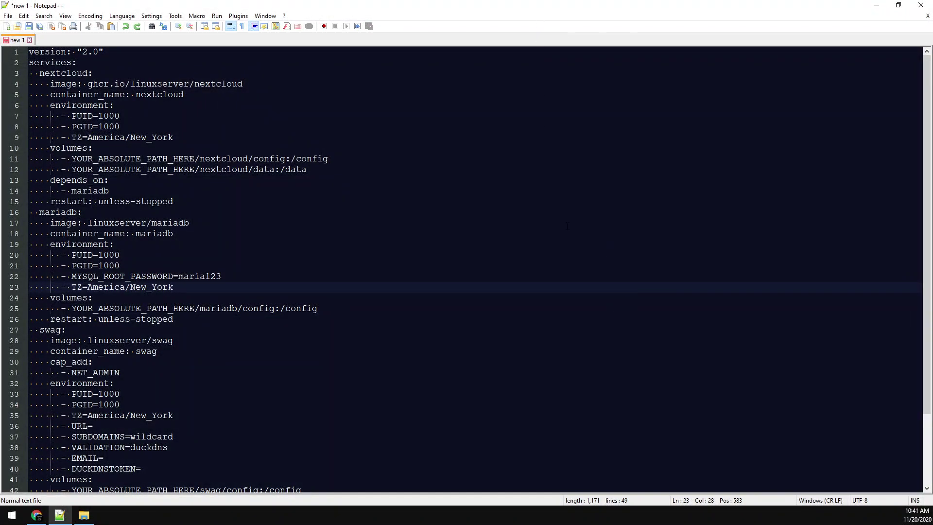
- Replace All four YOUR_ABSOLUTE_PATH_HERE volume placeholders with /srv/dev-disk-by-label-Storage/appdata
key("ctrl+shift+Left")
key("ctrl+h")
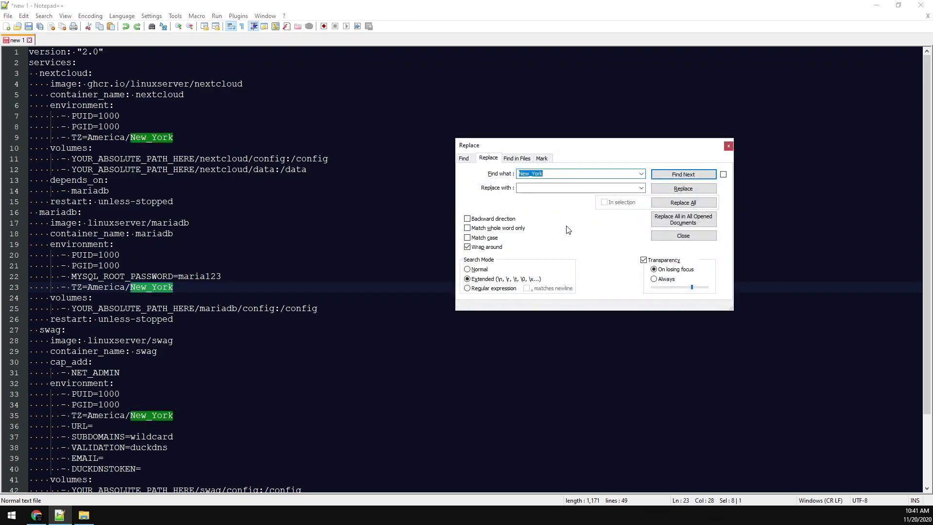
key("BackSpace")
key("Tab")
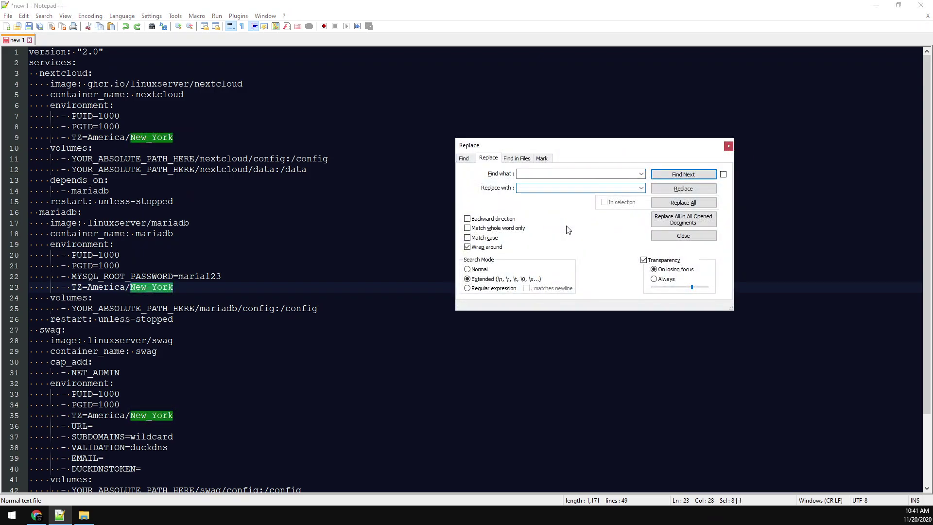
key("ctrl+v")
left_click_drag(71, 308, 194, 313)
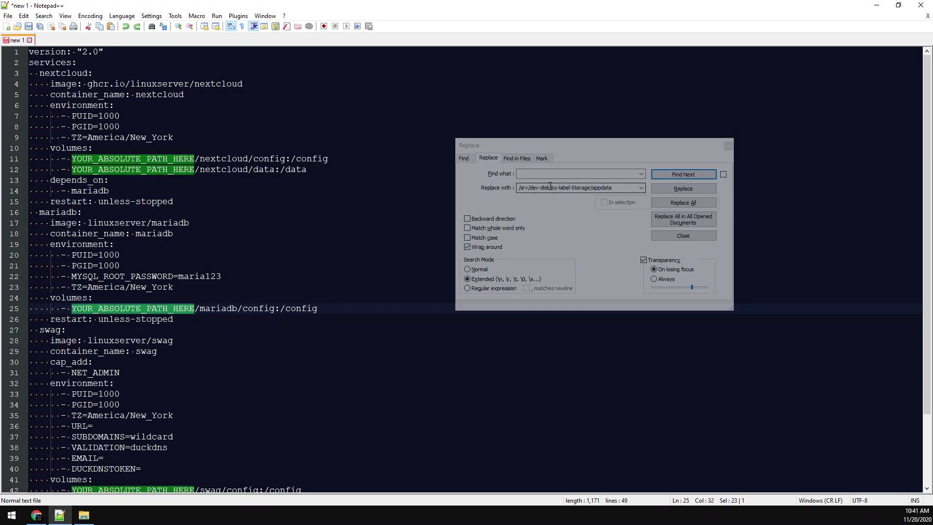
key("ctrl+h")
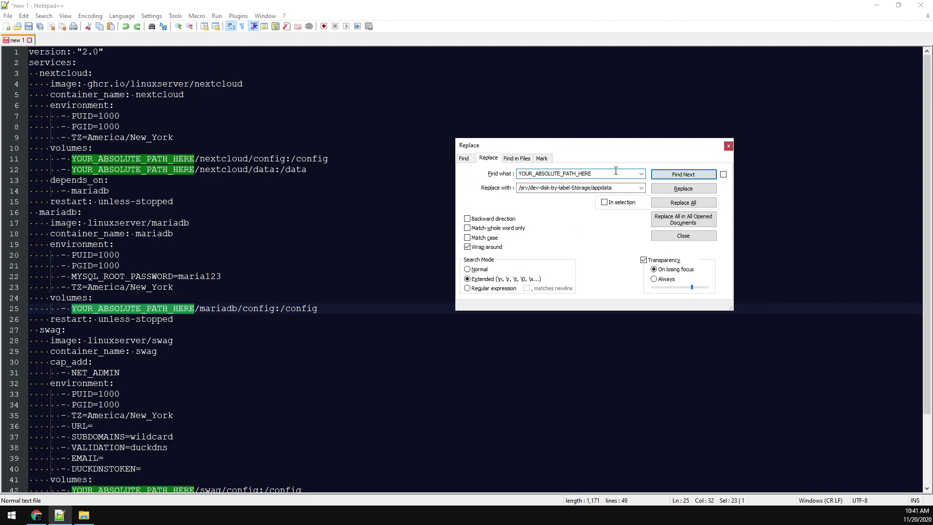
left_click(669, 205)
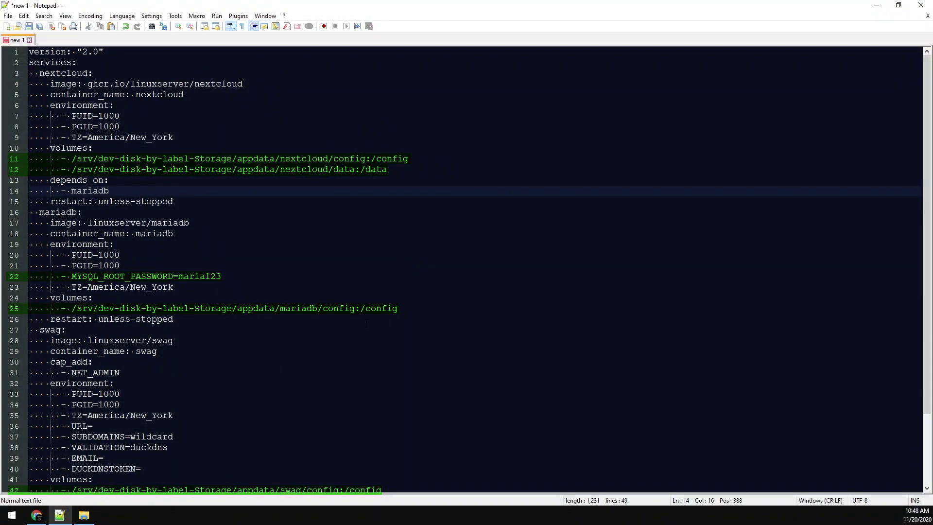
- Start adding a new openmediavault user named nextcloud
left_click(46, 518)
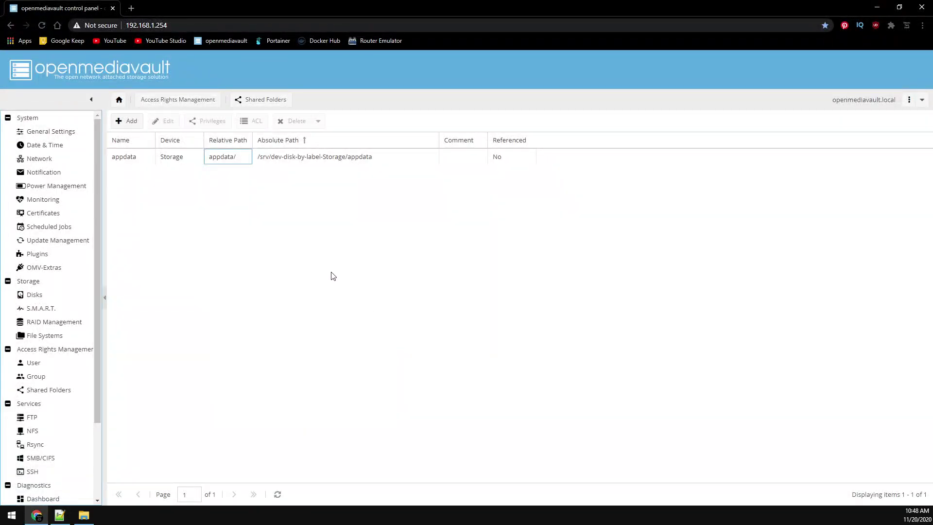
left_click(36, 366)
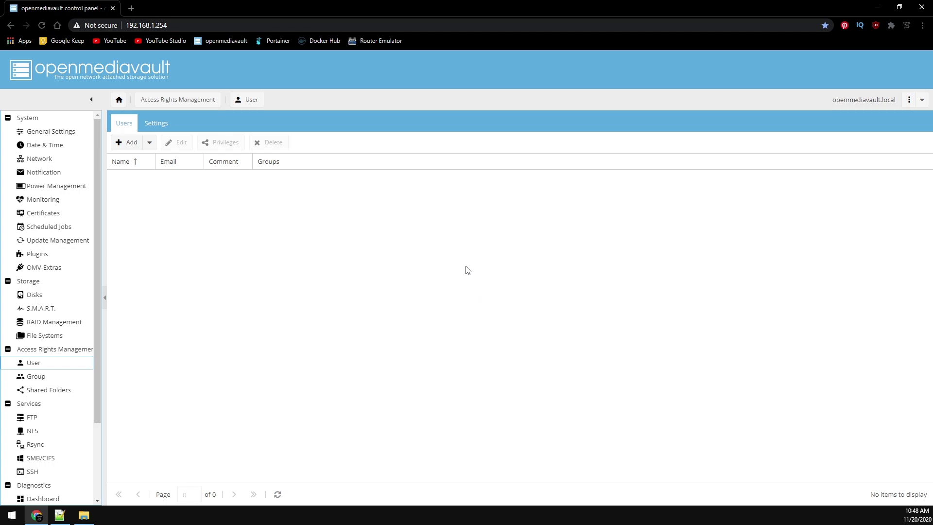
left_click(149, 142)
left_click(144, 160)
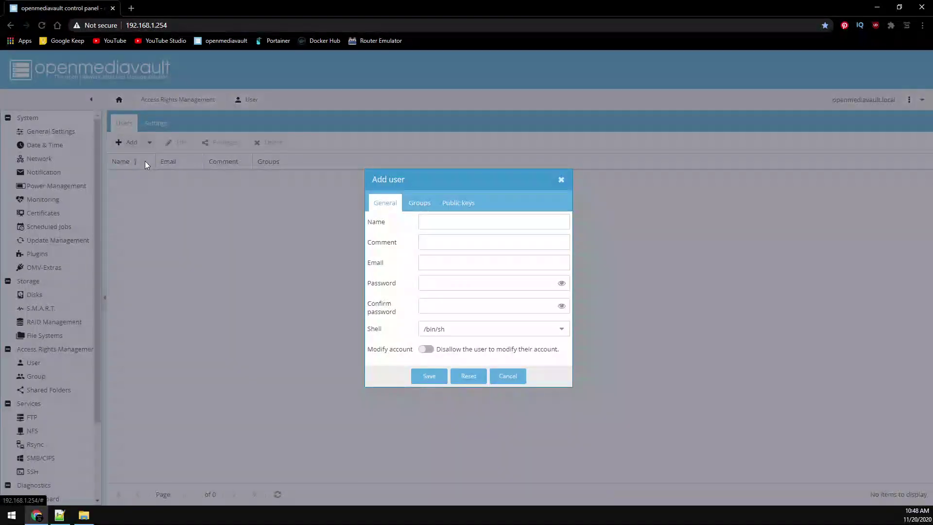
left_click(420, 223)
type("ne")
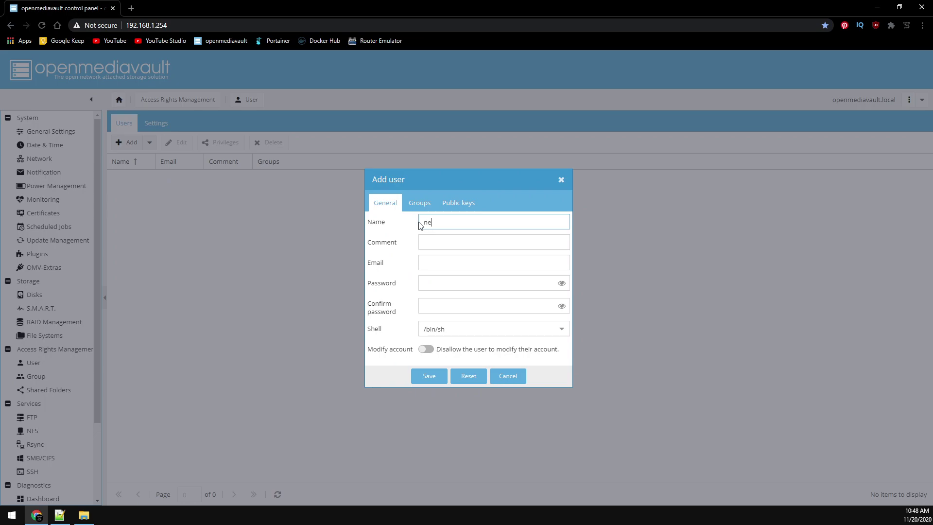
type("xtcloud")
- Enter and confirm the nextcloud user's password, save the user, and apply the change
key("Tab")
key("Tab")
key("Tab")
type("1234")
key("Tab")
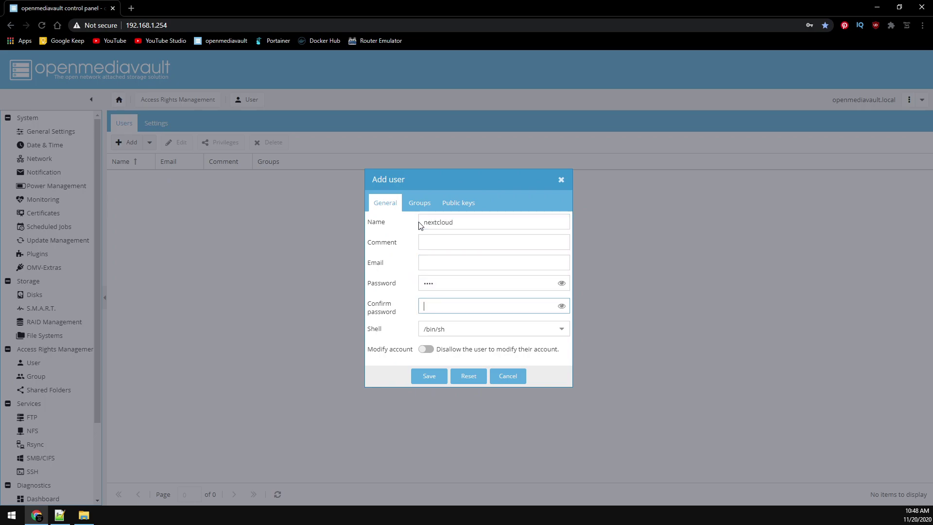
type("1234")
left_click(429, 377)
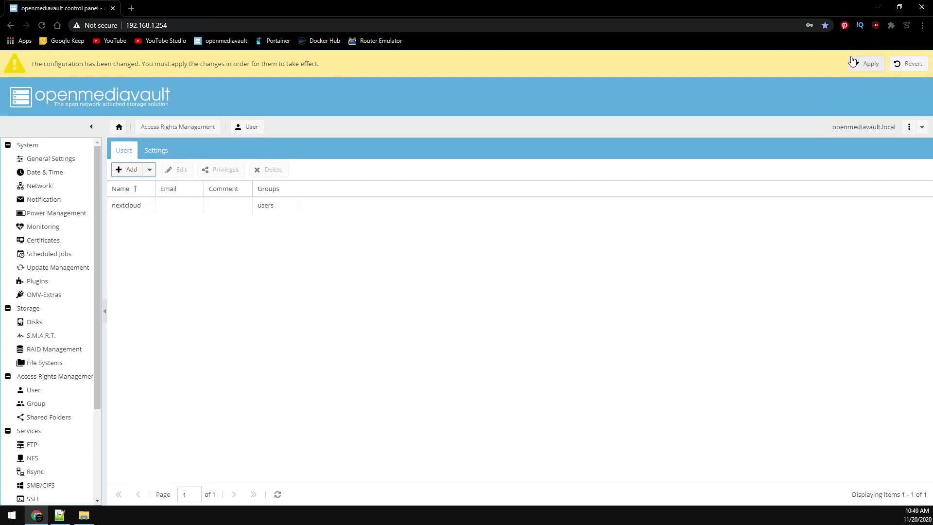
left_click(867, 63)
left_click(454, 306)
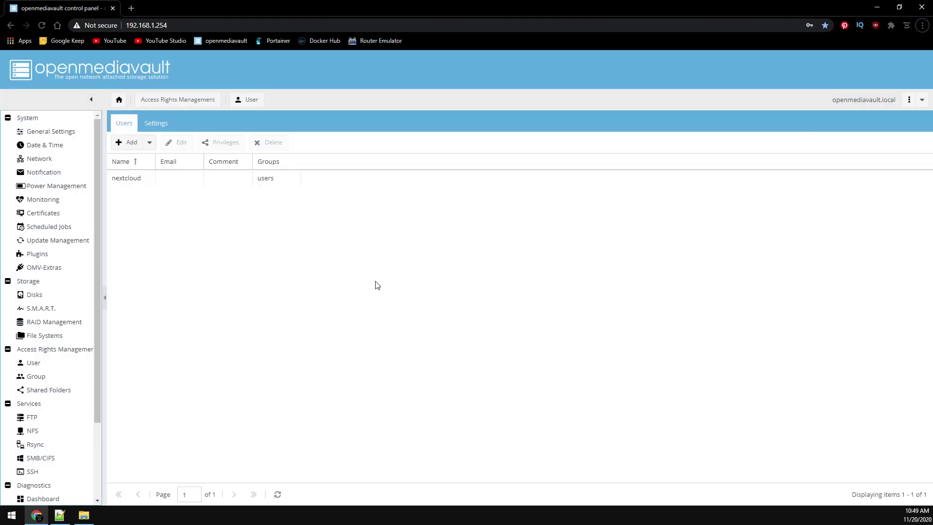
- Enable the SMB/CIFS service and save the setting
left_click(54, 461)
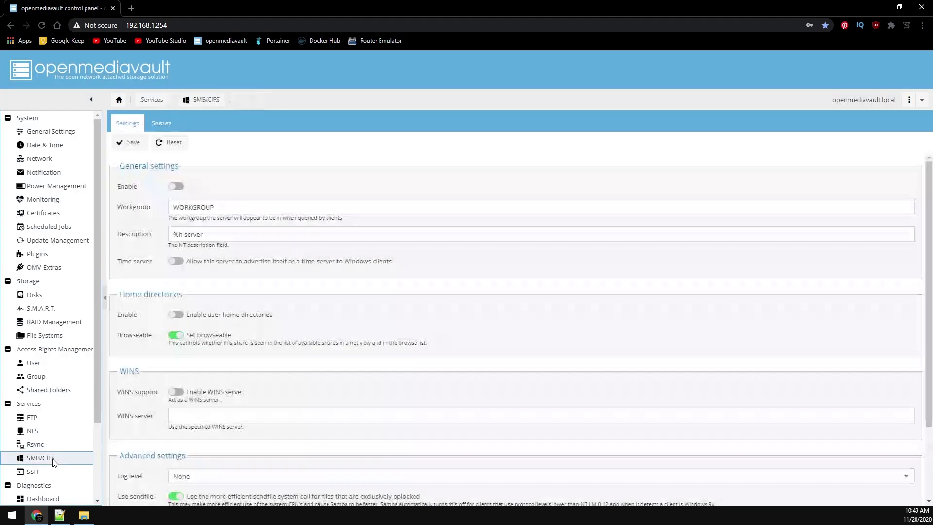
left_click(176, 187)
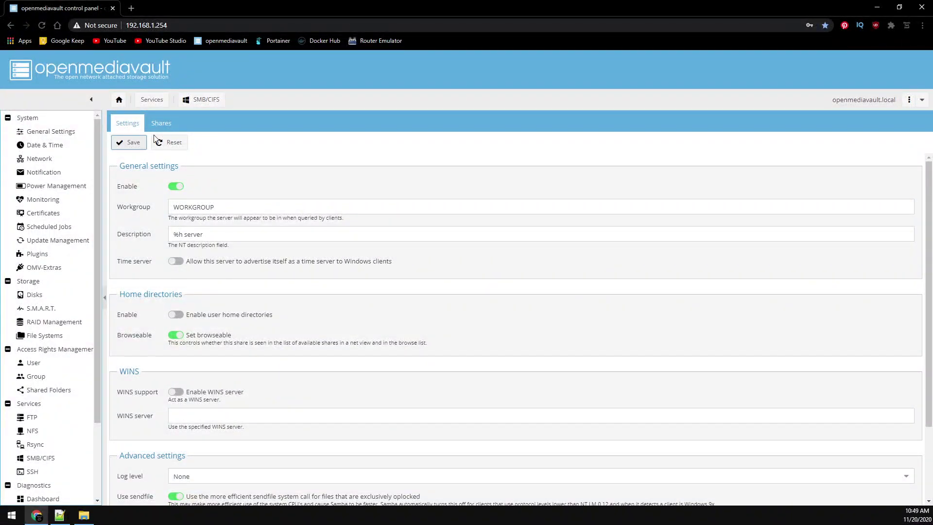
left_click(160, 124)
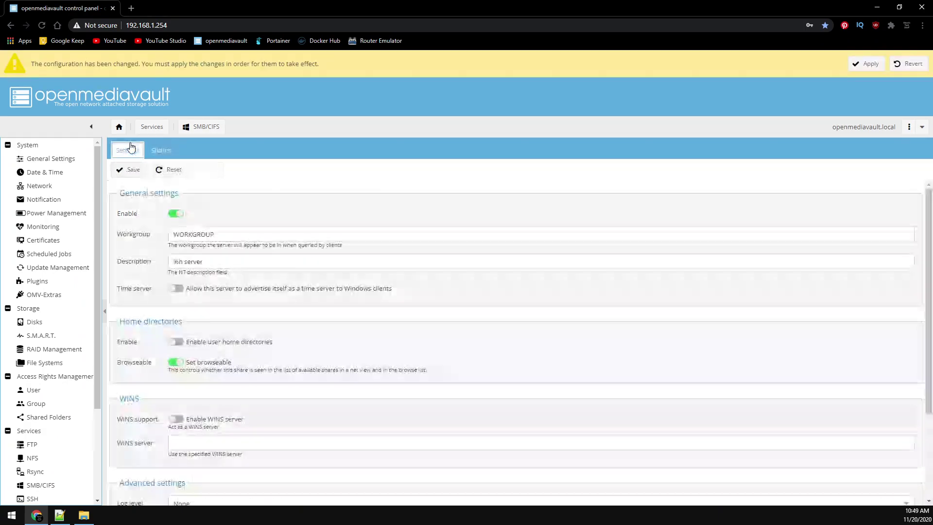
- Add an SMB share for the appdata folder and apply the changes
left_click(160, 150)
left_click(128, 170)
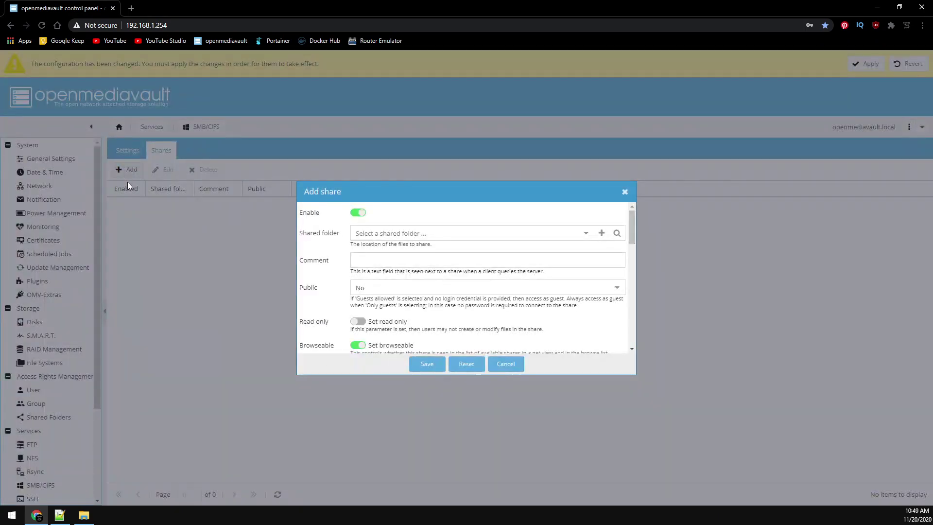
left_click(590, 236)
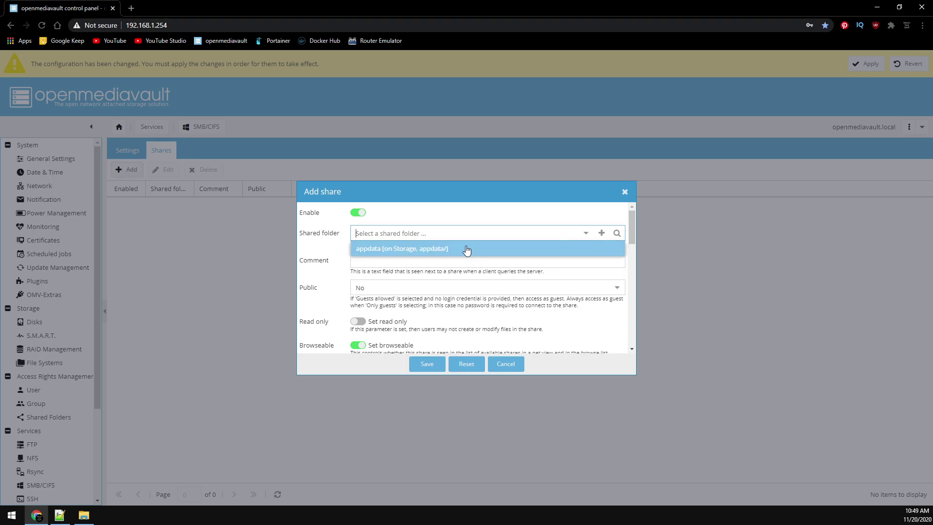
left_click(403, 252)
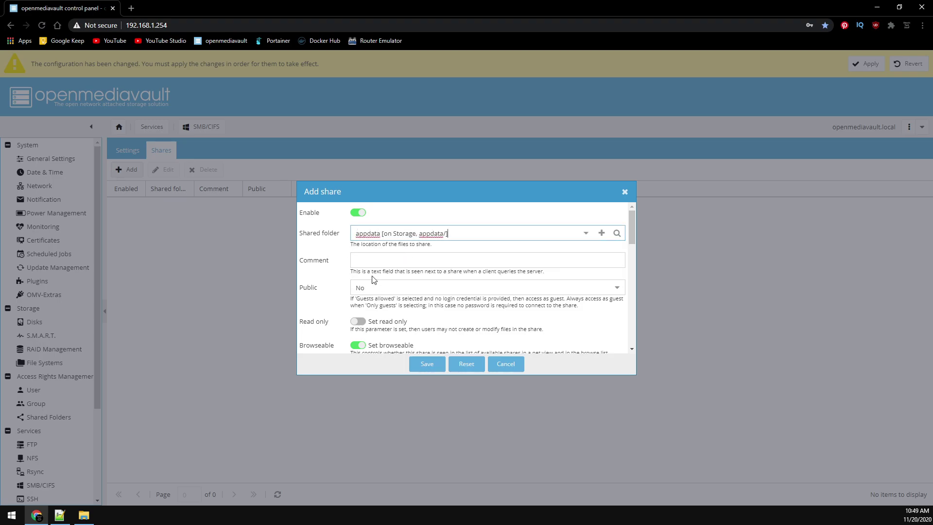
scroll(321, 291, "down", 10)
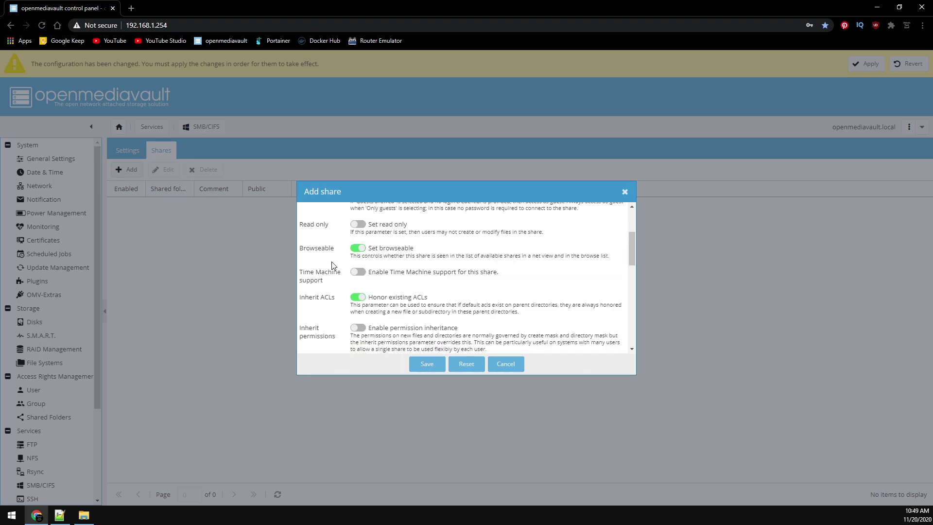
left_click(427, 364)
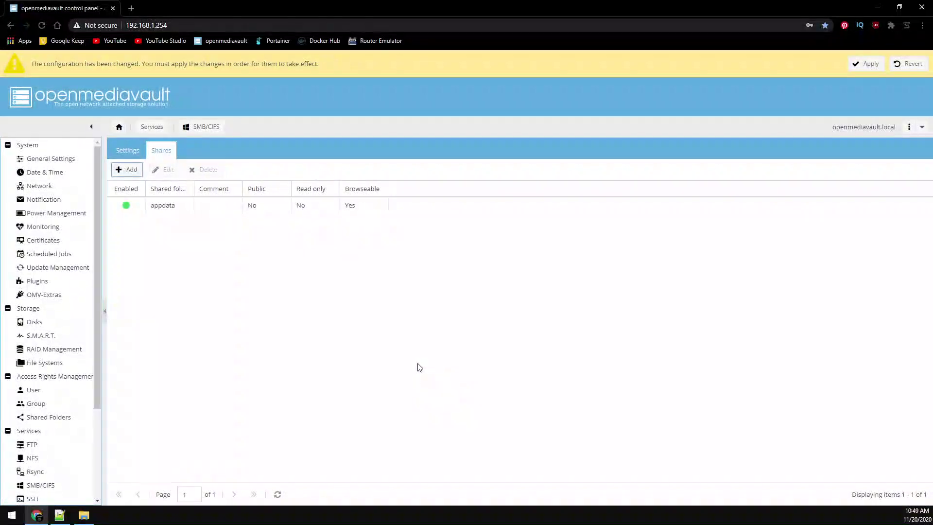
left_click(856, 64)
left_click(444, 303)
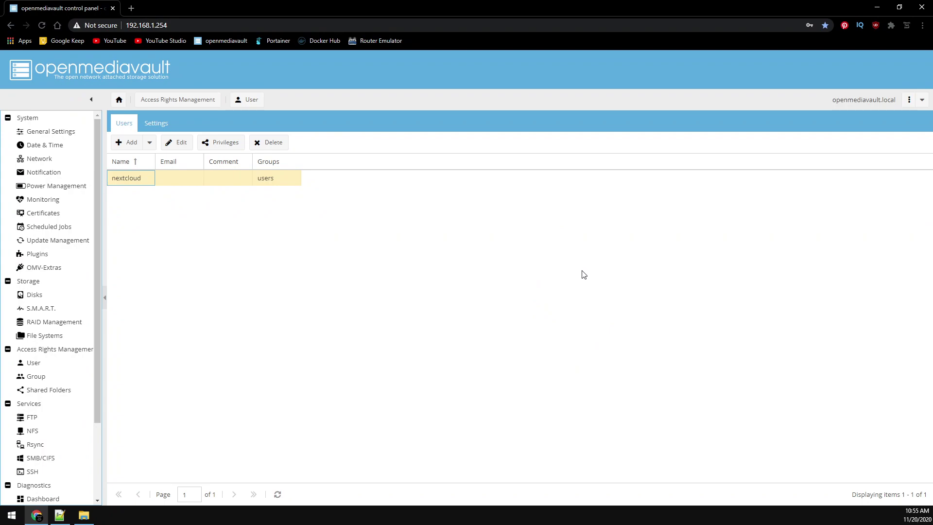
- Open \\192.168.1.254 in File Explorer and authenticate with the nextcloud user's password
left_click(85, 516)
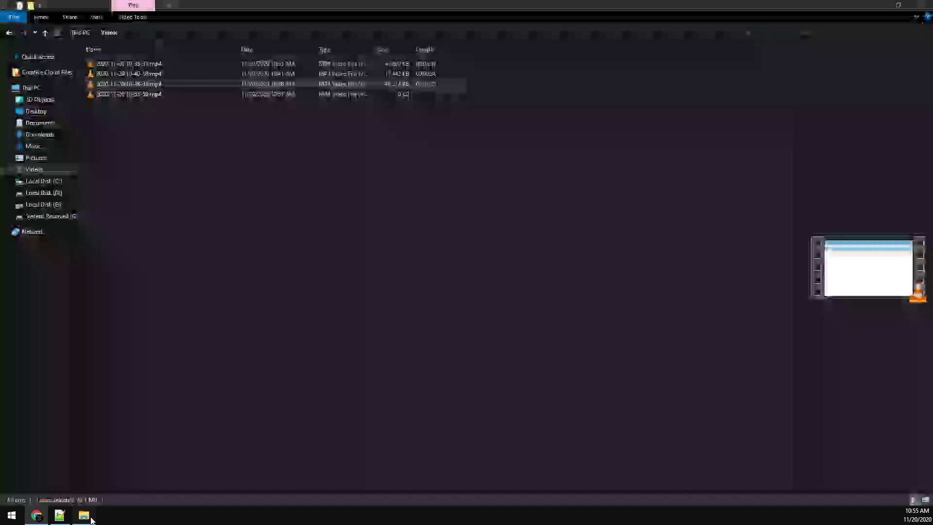
key("ctrl+l")
type("\\\\")
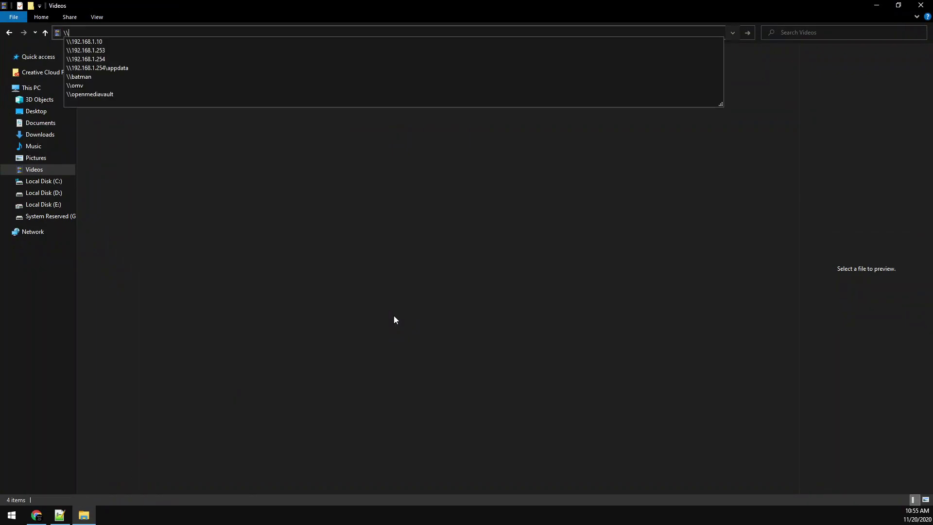
type("192.168.1.2")
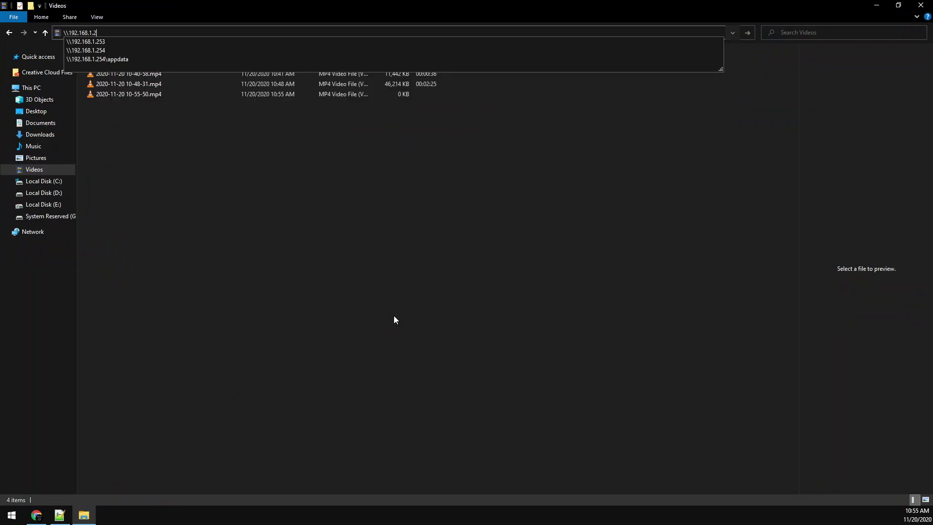
key("Down")
key("Down")
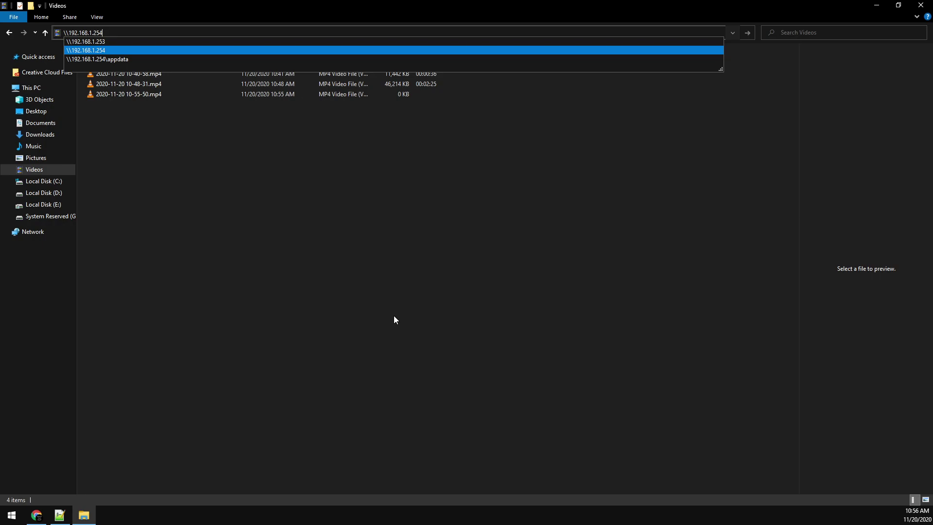
key("Return")
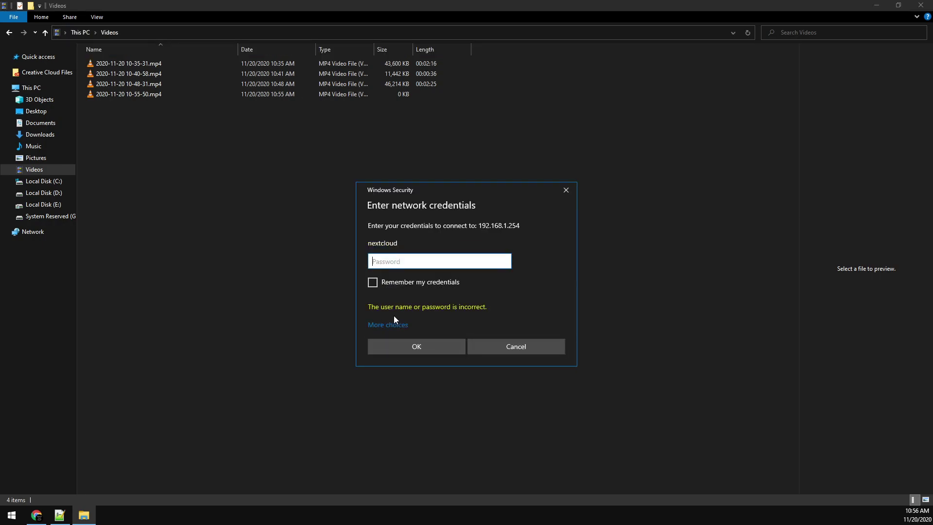
type("••••")
key("BackSpace")
key("BackSpace")
key("BackSpace")
key("BackSpace")
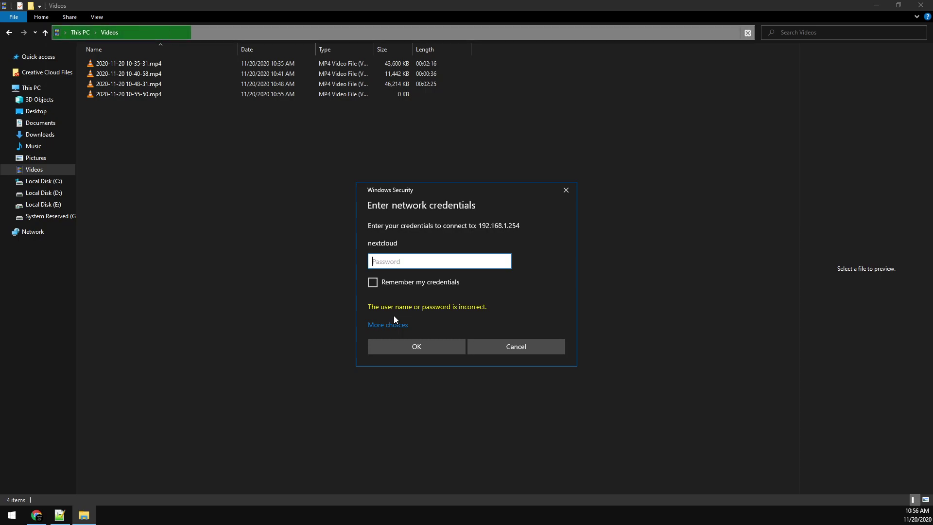
type("••••")
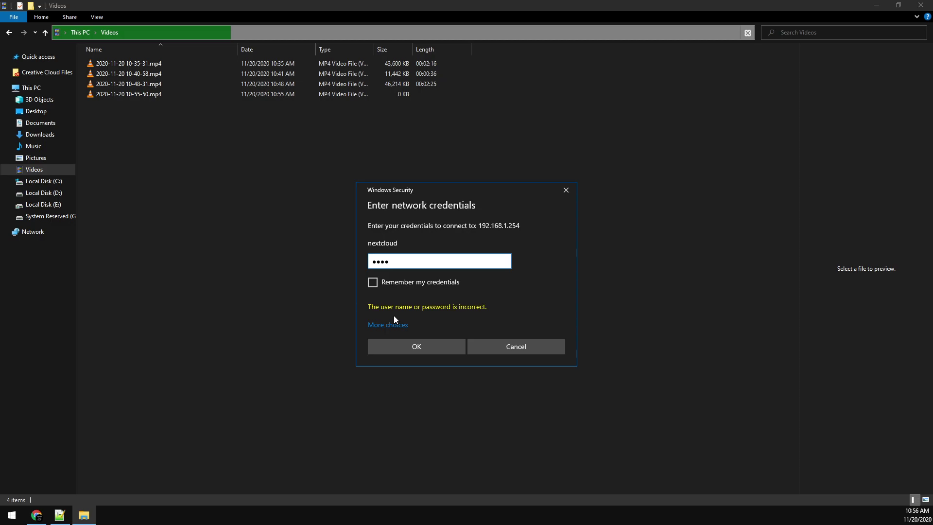
key("Return")
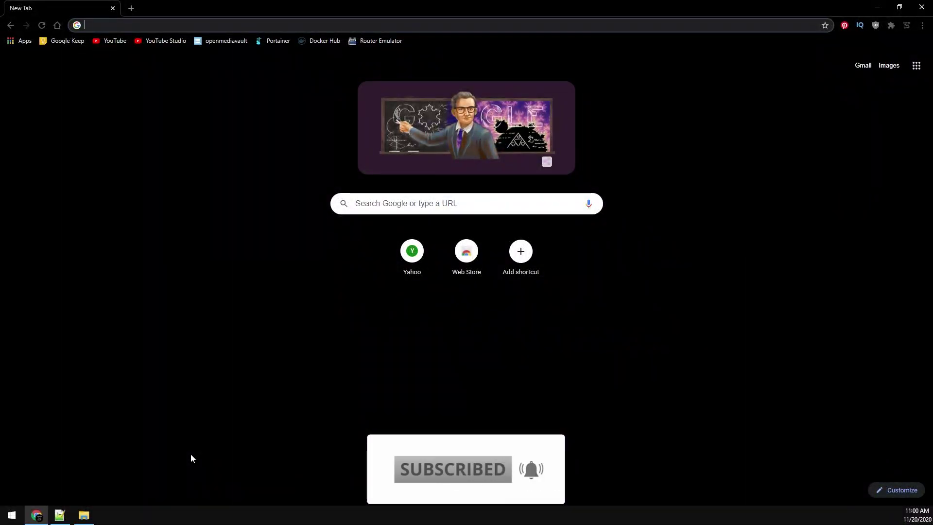
- Sign in to duckdns.org with Google and copy the account token
key("ctrl+l")
type("duckdns.org")
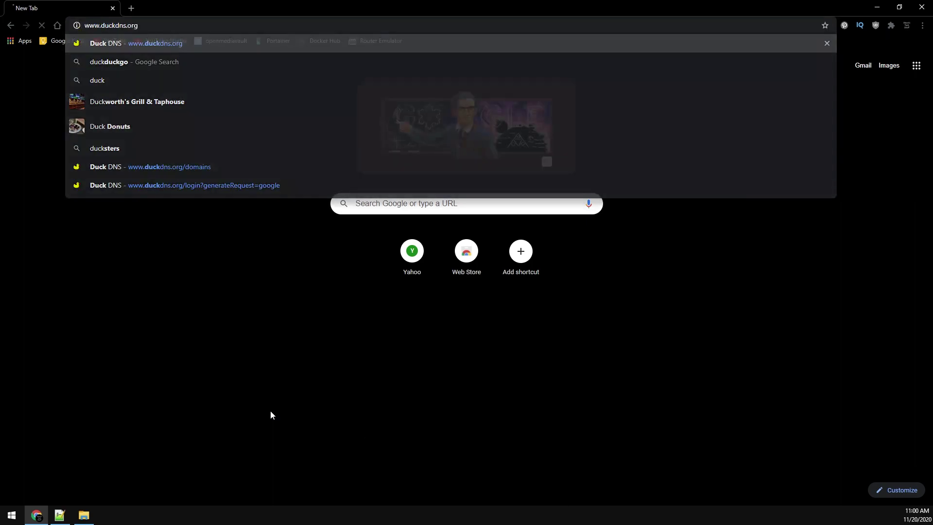
key("Return")
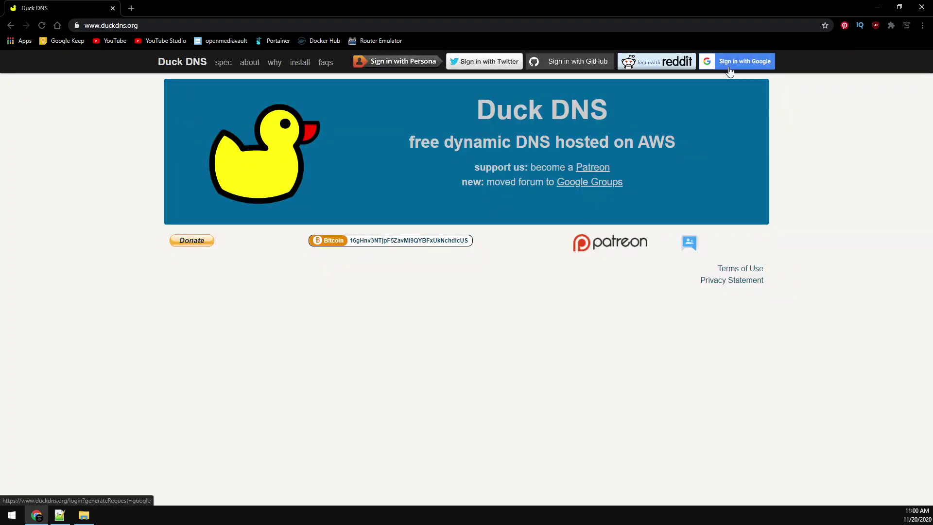
left_click(731, 65)
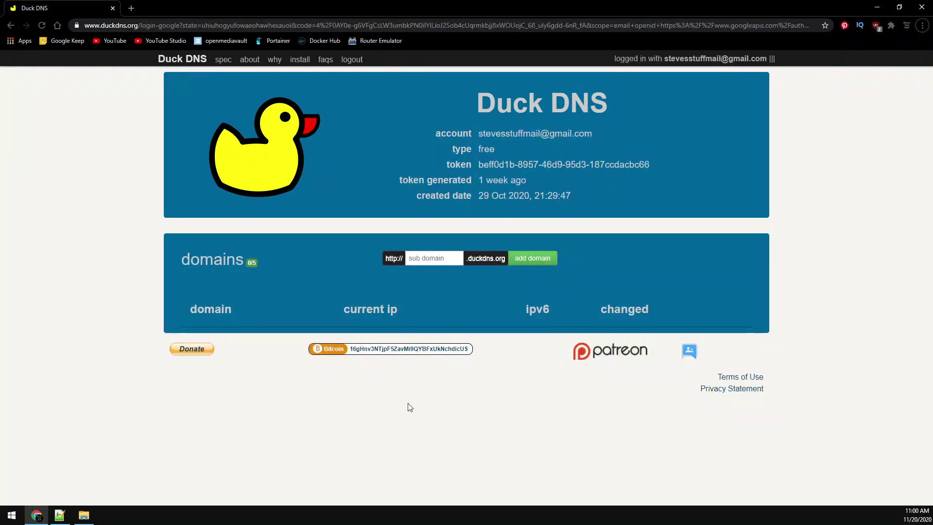
left_click_drag(651, 165, 471, 170)
key("ctrl+c")
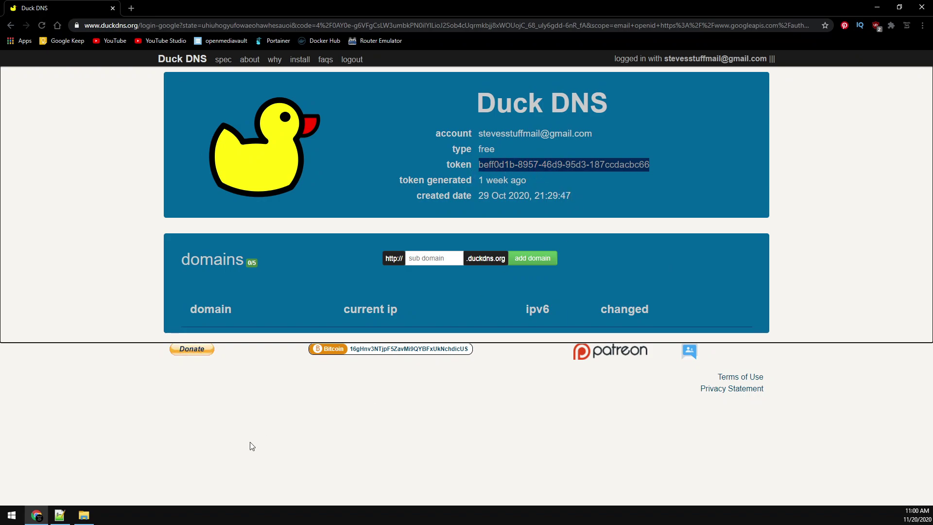
left_click(59, 516)
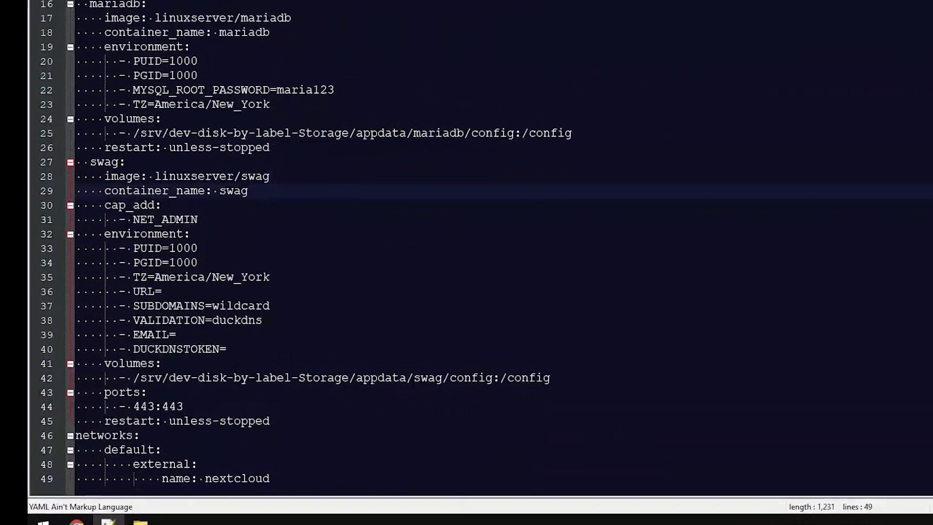
- Paste the Duck DNS token onto the DUCKDNSTOKEN= line and type the account e-mail after EMAIL=
left_click(437, 349)
key("ctrl+v")
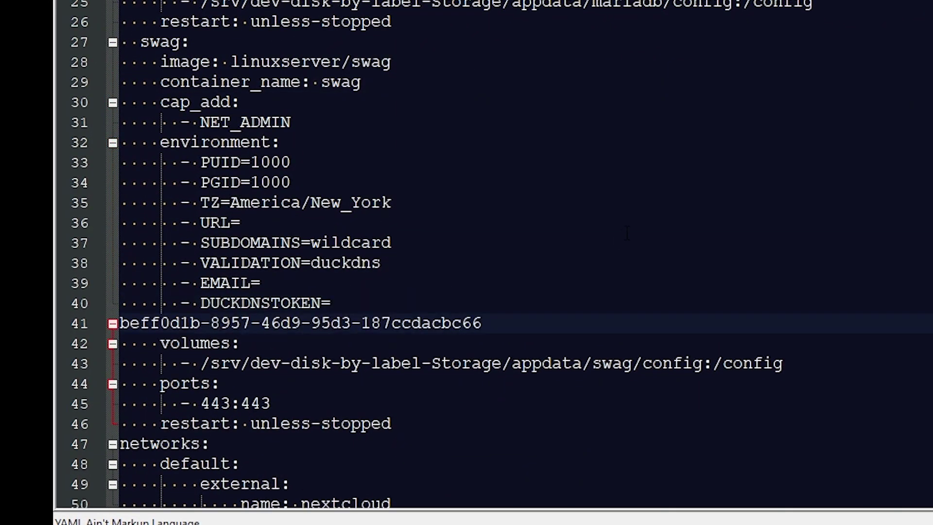
key("Home")
key("BackSpace")
key("End")
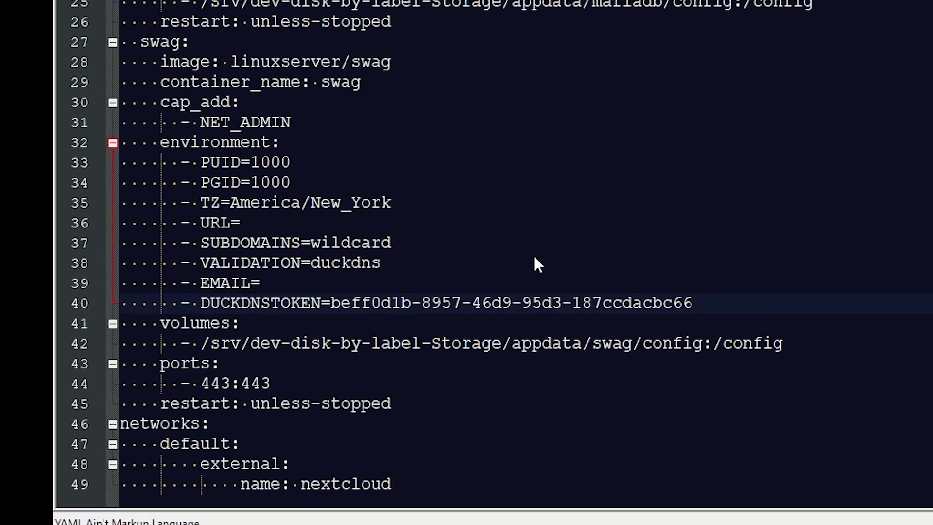
left_click(403, 282)
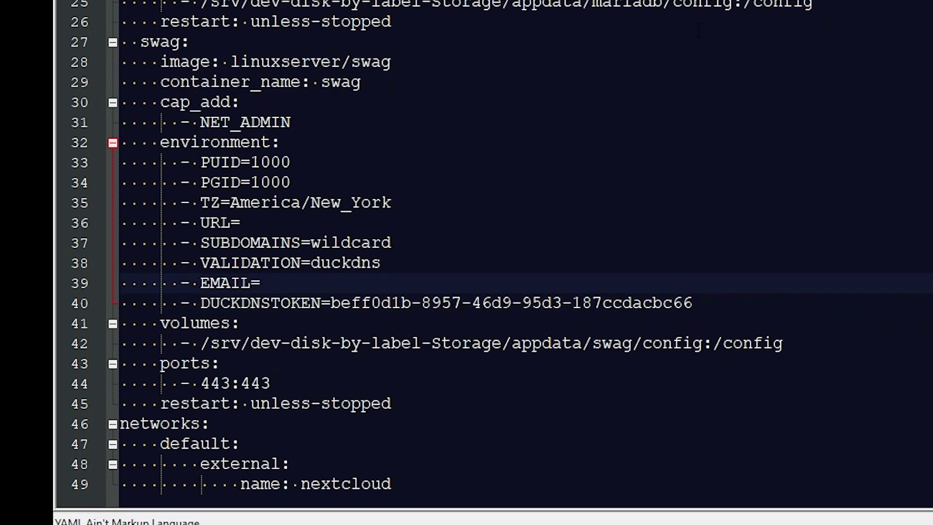
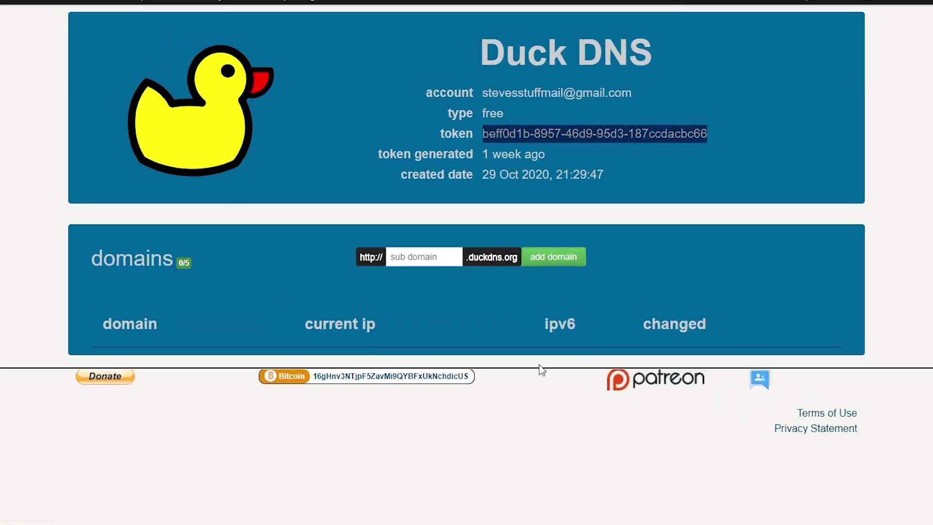
- Add the sstest subdomain in Duck DNS and copy the sstest.duckdns.org domain name
left_click(410, 257)
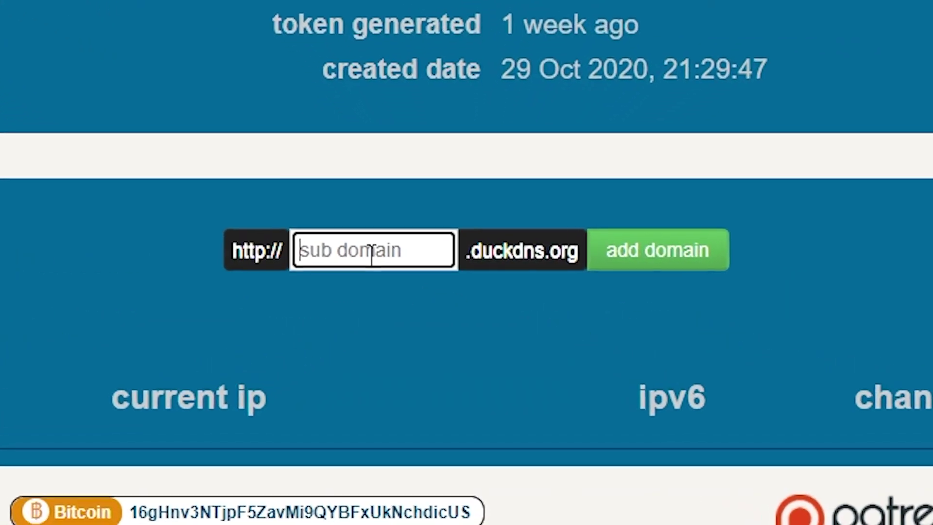
type("sstest")
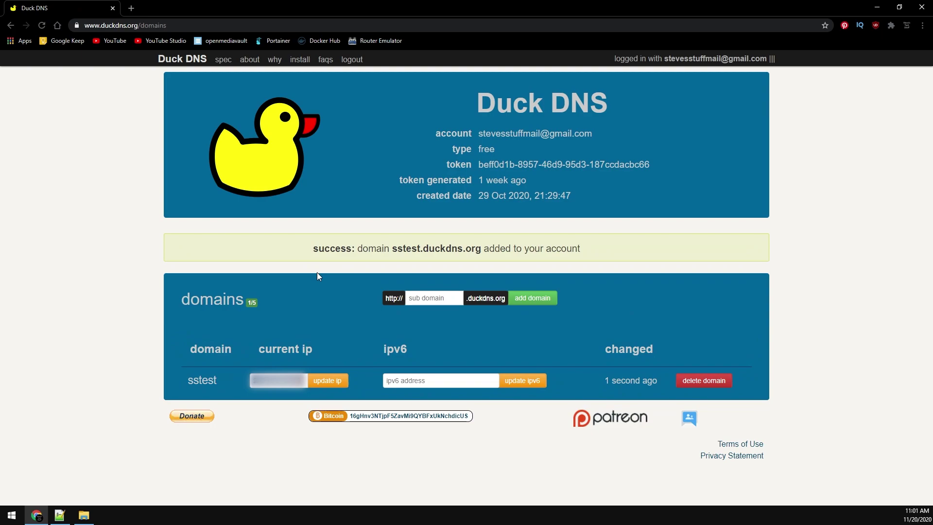
left_click_drag(393, 248, 481, 247)
key("ctrl+c")
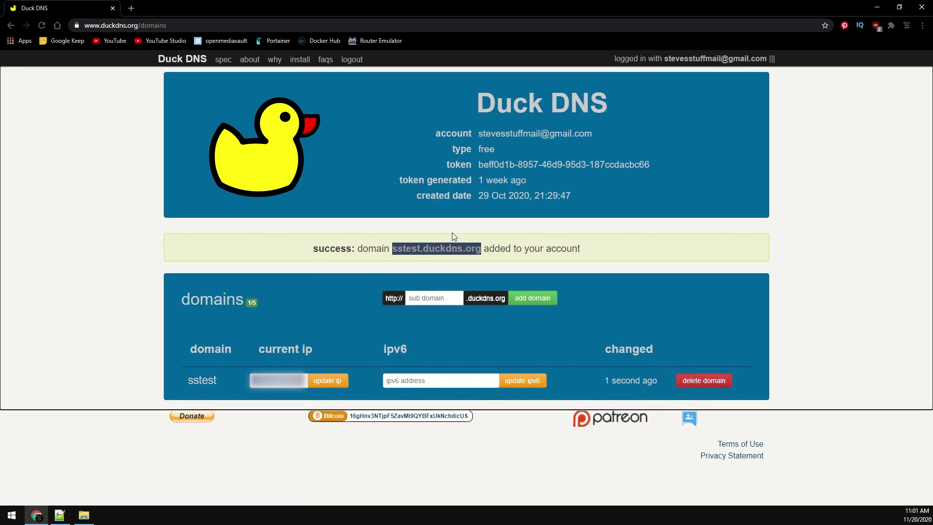
left_click(59, 515)
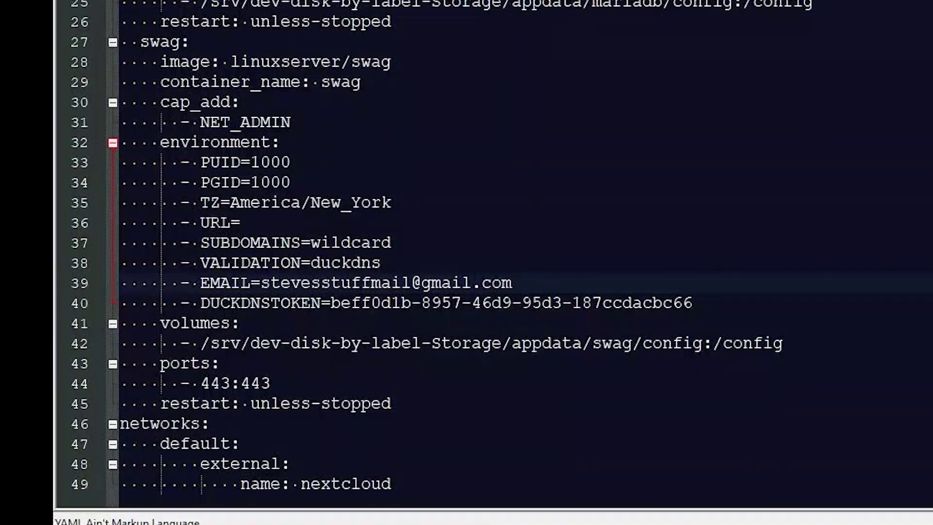
- Paste sstest.duckdns.org after URL= on line 36 and save the file as docker-compose.yaml
left_click(772, 223)
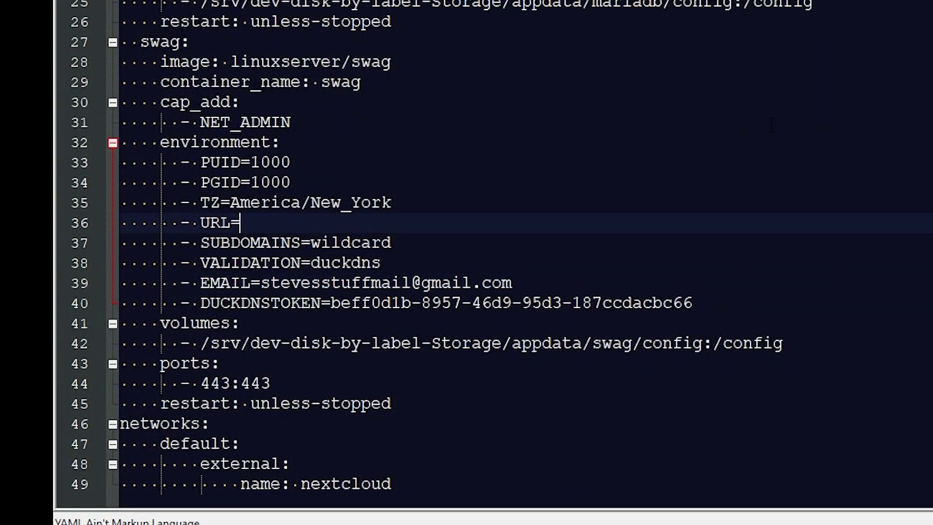
key("ctrl+v")
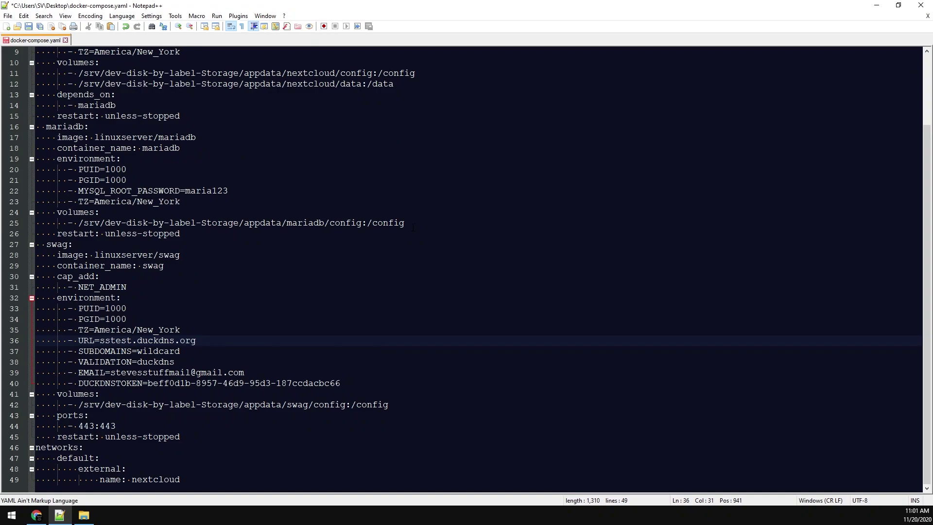
key("ctrl+s")
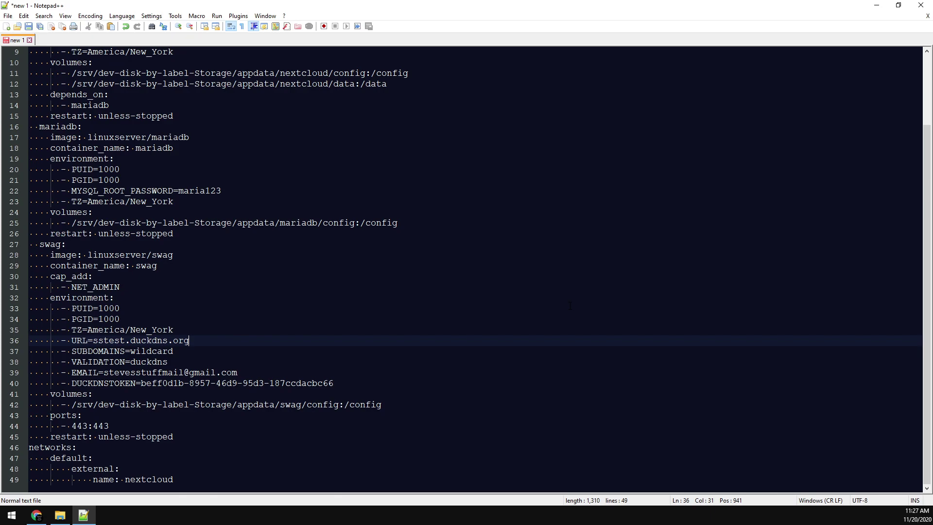
key("ctrl+s")
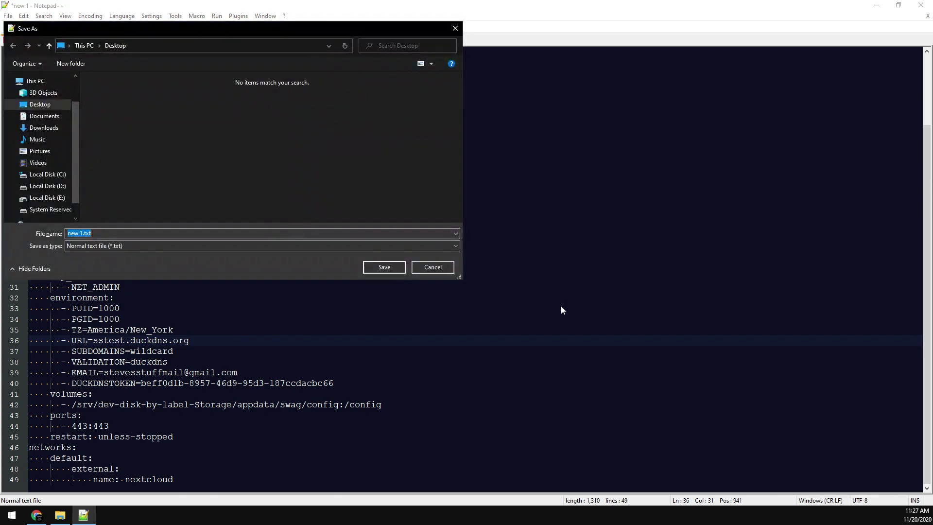
type("docker-compose.yaml")
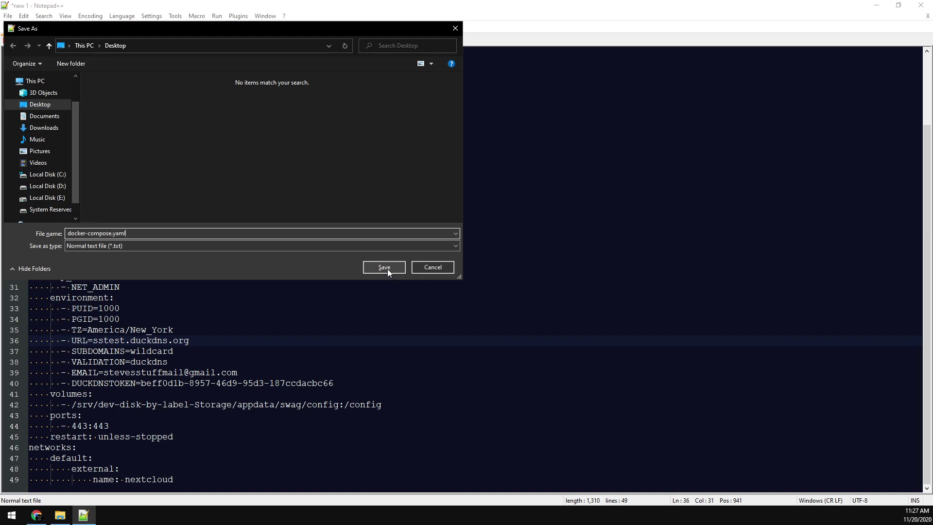
left_click(387, 269)
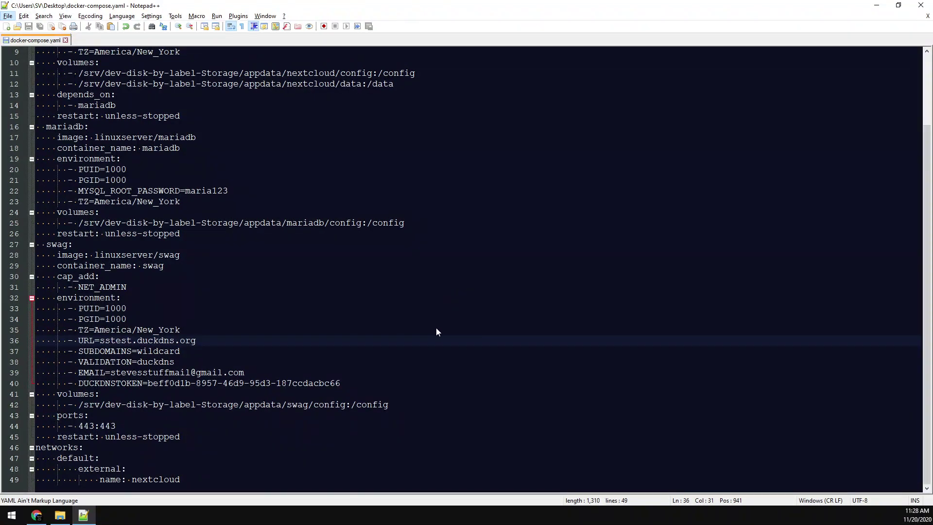
- Paste docker-compose.yaml into the appdata share on 192.168.1.254
key("super+d")
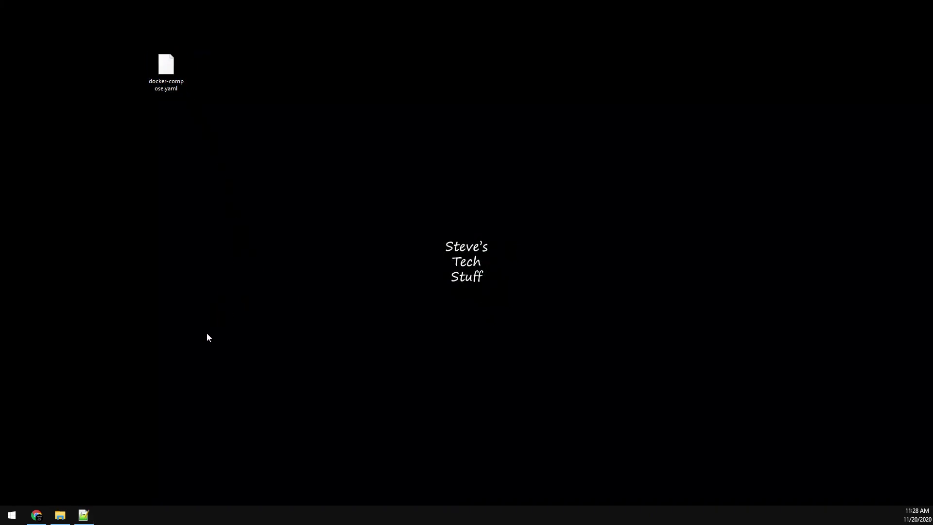
left_click(60, 514)
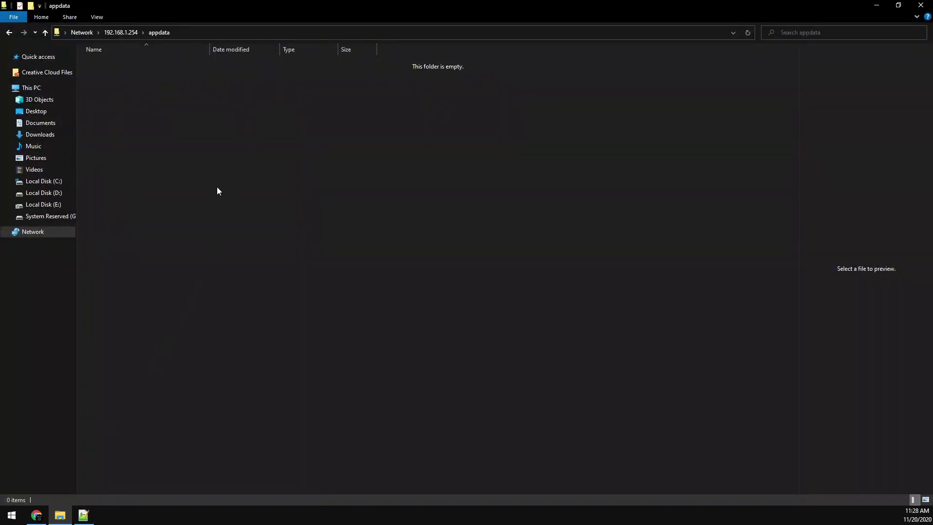
key("ctrl+v")
left_click(198, 141)
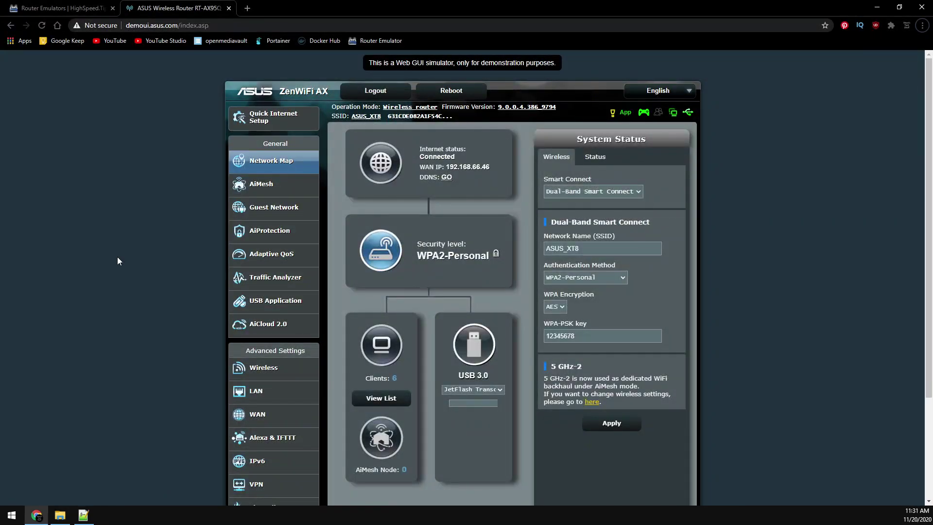
- Add a nextcloud rule forwarding external port 443 to 192.168.1.254 and enable port forwarding
left_click(287, 418)
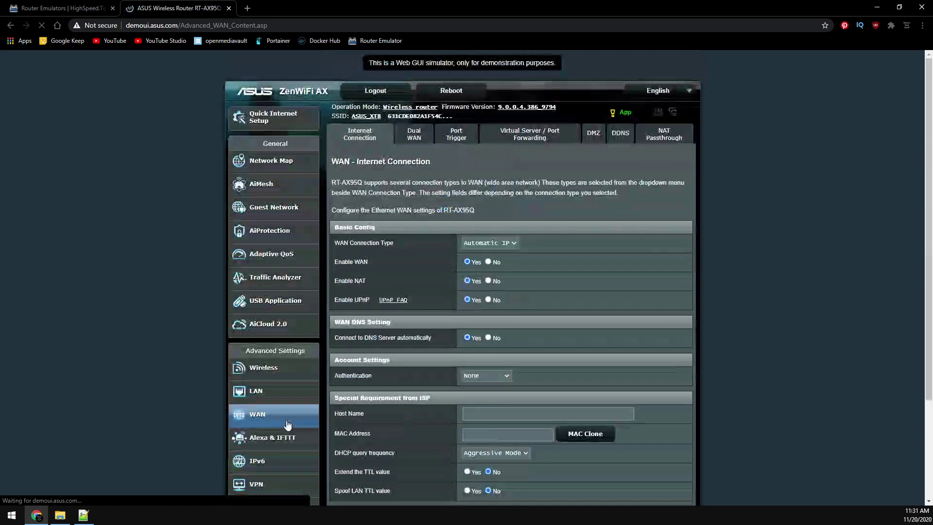
left_click(525, 135)
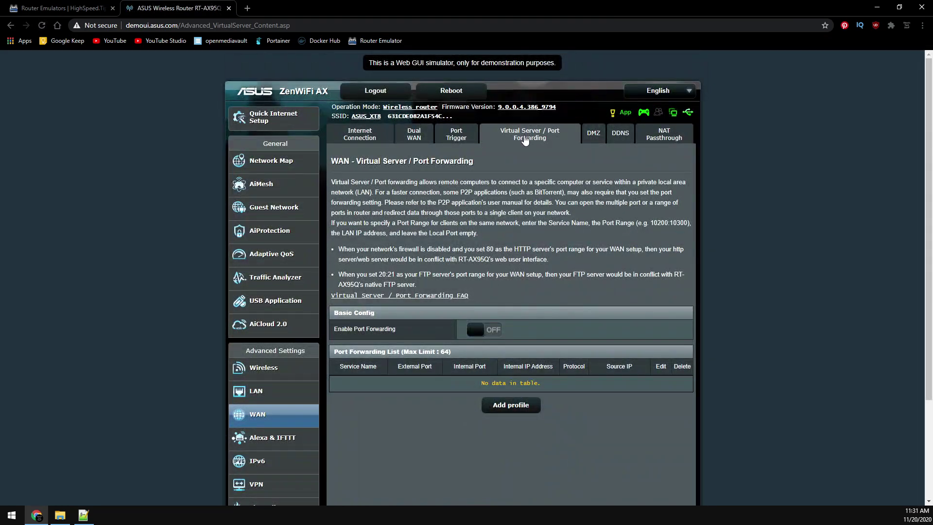
left_click(492, 406)
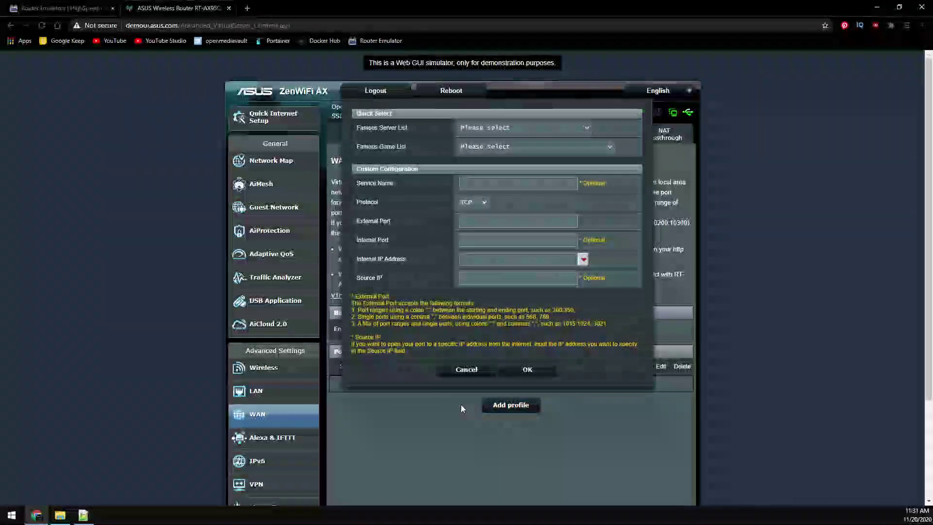
left_click(481, 187)
type("n")
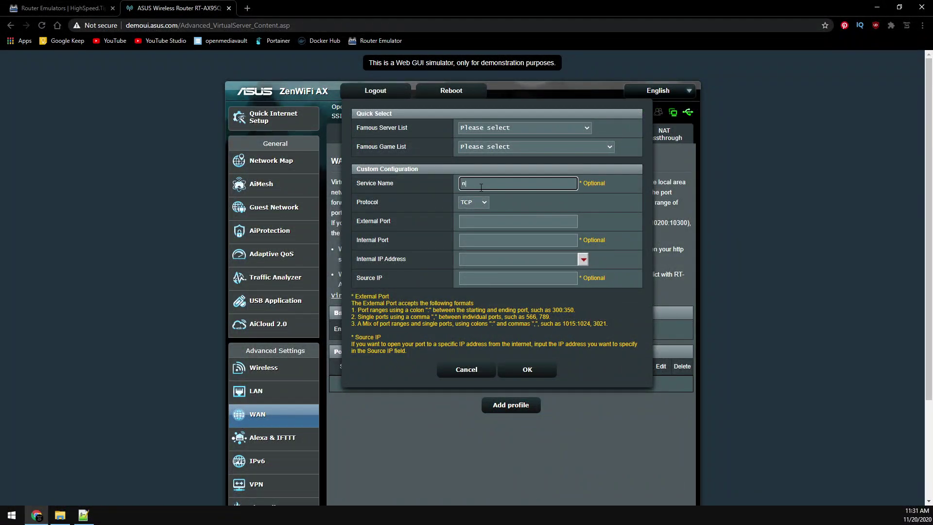
type("extcloud")
key("Tab")
key("Tab")
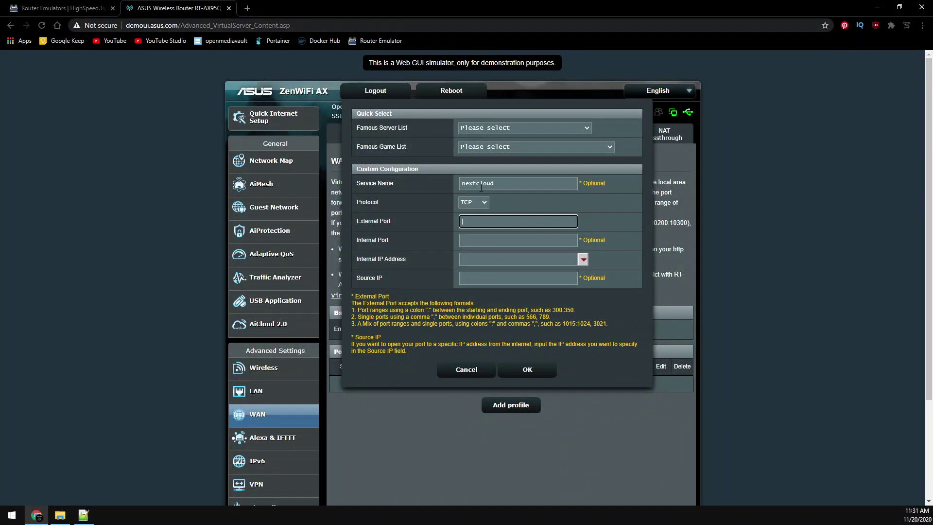
type("443")
key("Tab")
key("Tab")
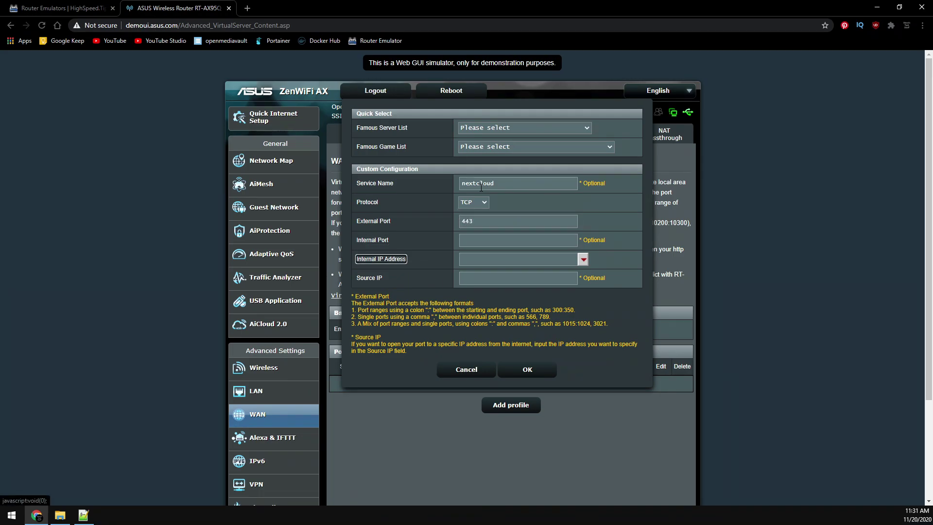
type("192.168.125.4")
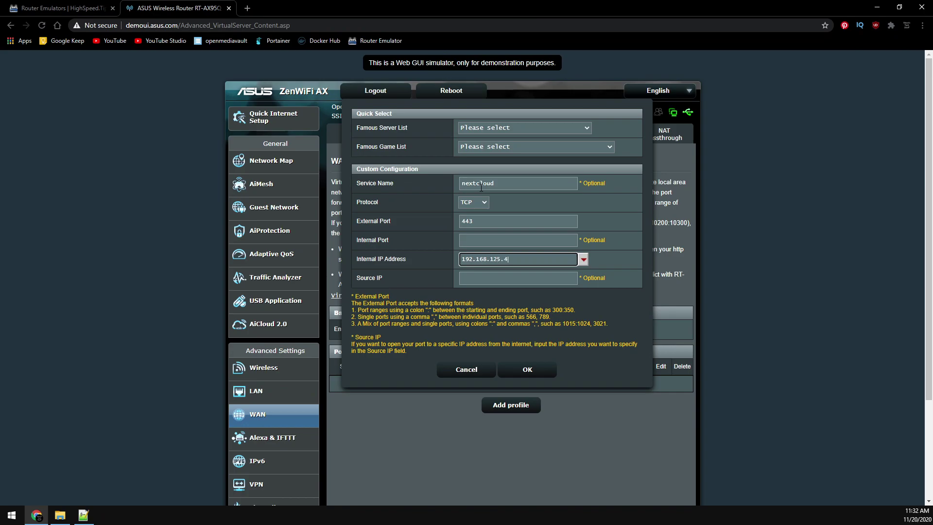
key("BackSpace")
key("BackSpace")
key("BackSpace")
key("BackSpace")
type(".25")
left_click(527, 369)
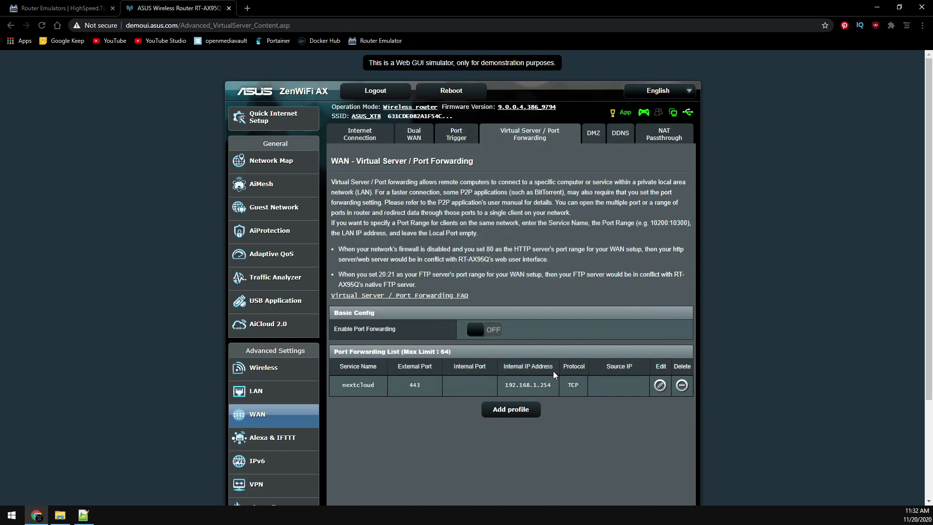
left_click(478, 331)
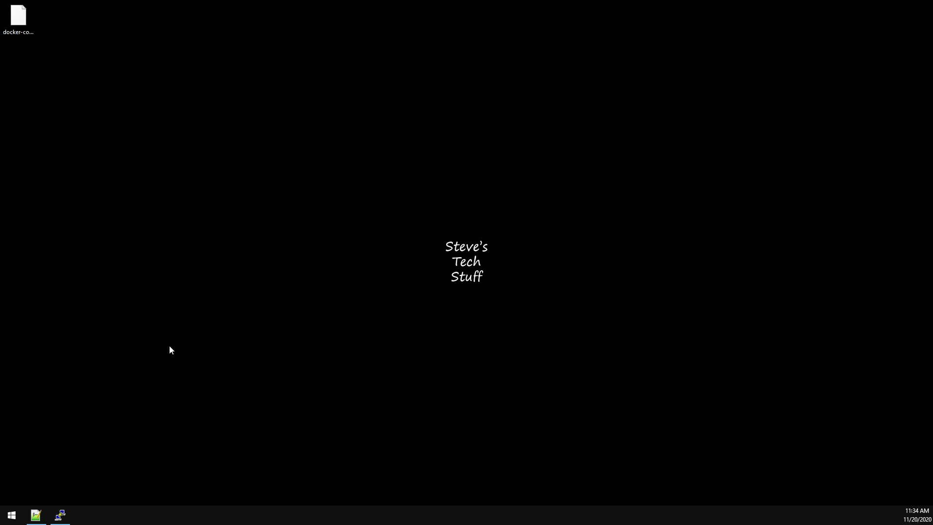
- Run docker network create -d bridge nextcloud in the openmediavault PuTTY session
left_click(60, 515)
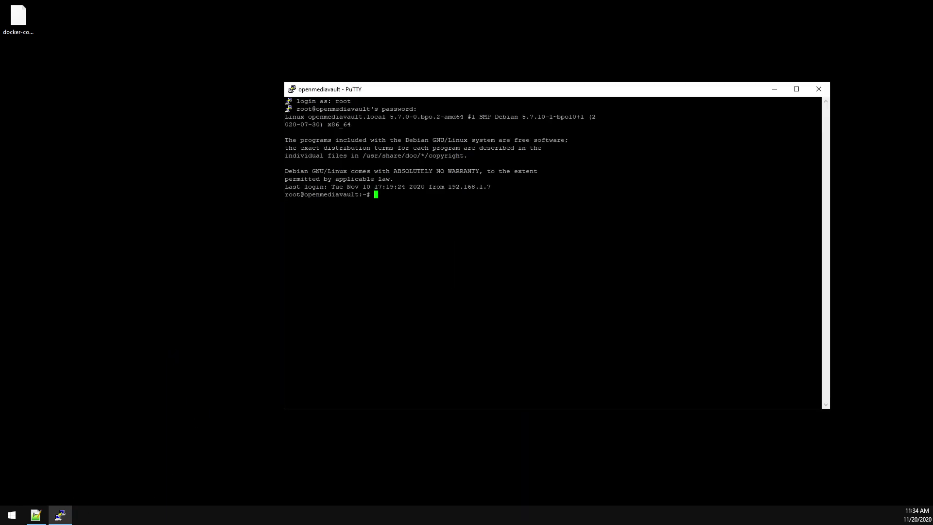
type("docker network create -d bridge nextcloud")
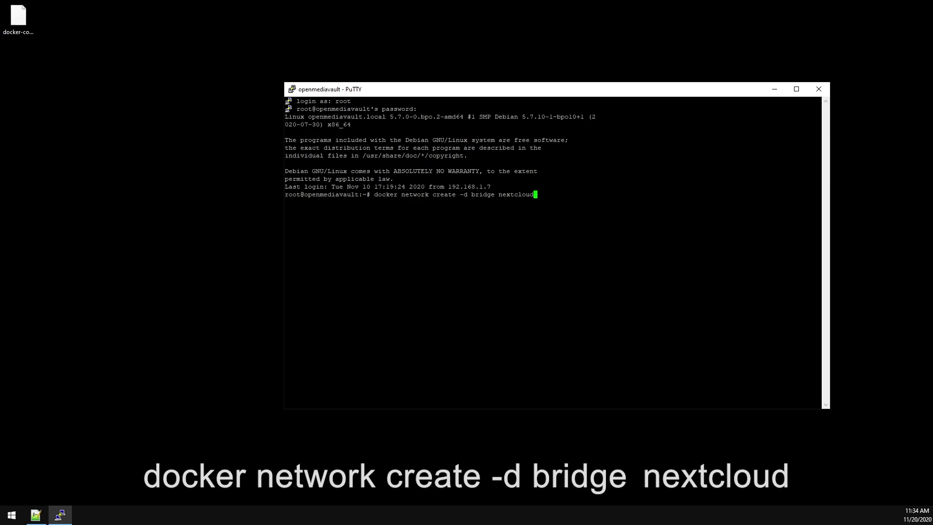
key("Return")
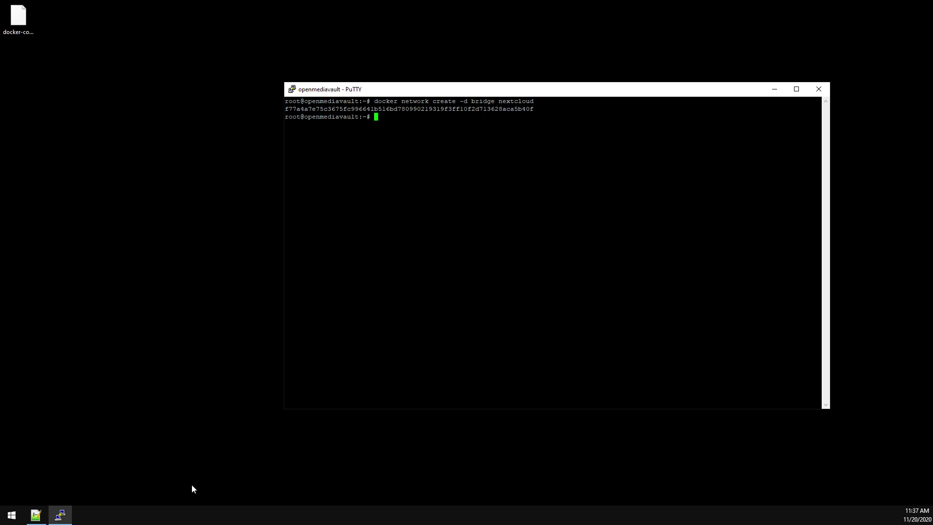
- Change into the appdata path copied from line 25 of the compose file and list its files
left_click(41, 519)
left_click_drag(78, 308, 281, 310)
key("ctrl+c")
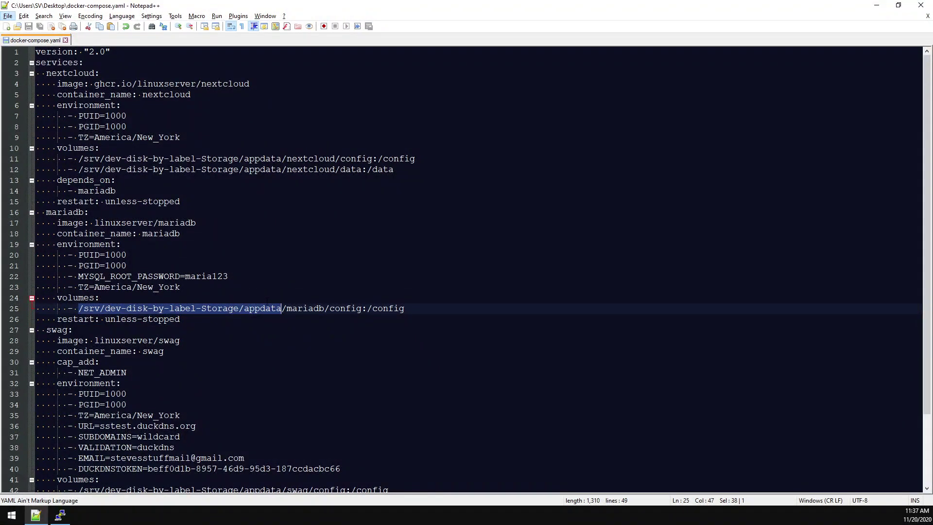
left_click(60, 514)
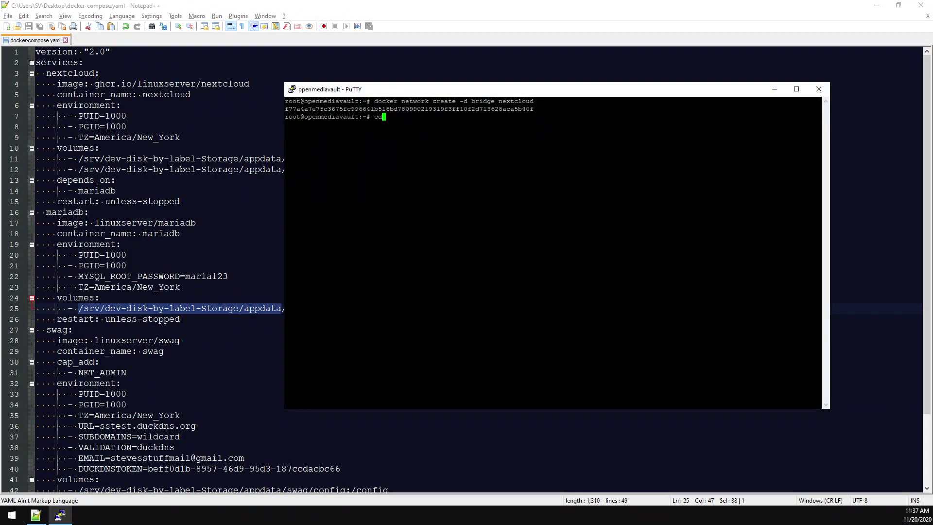
key("shift+Insert")
key("Return")
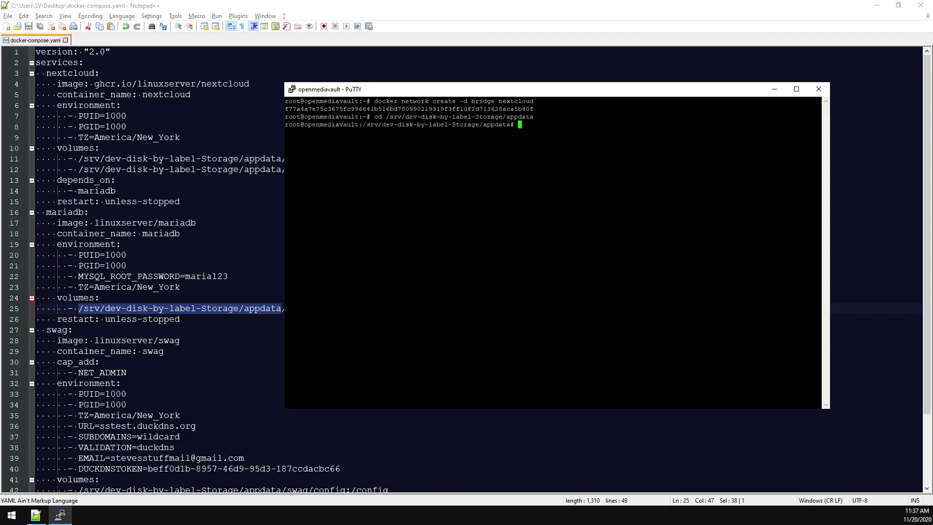
type("ls")
key("Return")
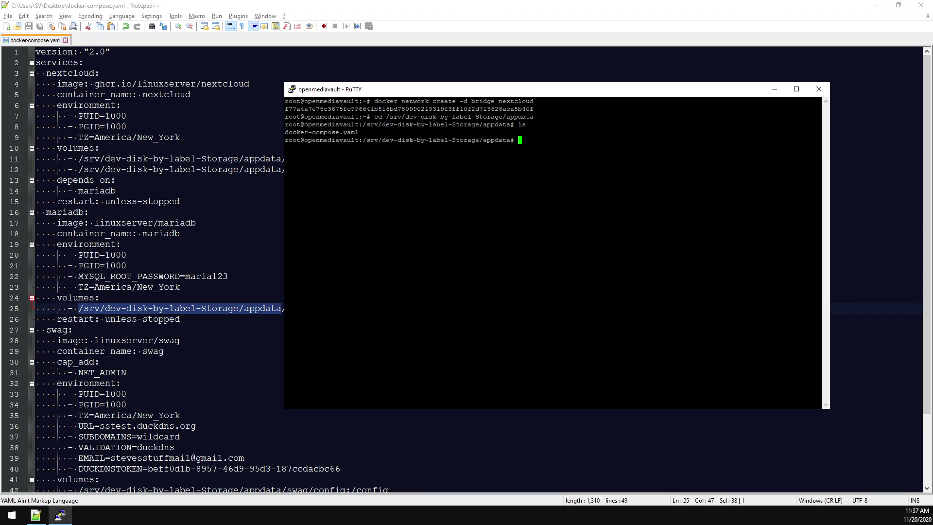
- Run docker-compose up -d to pull and start the containers
type("docker-")
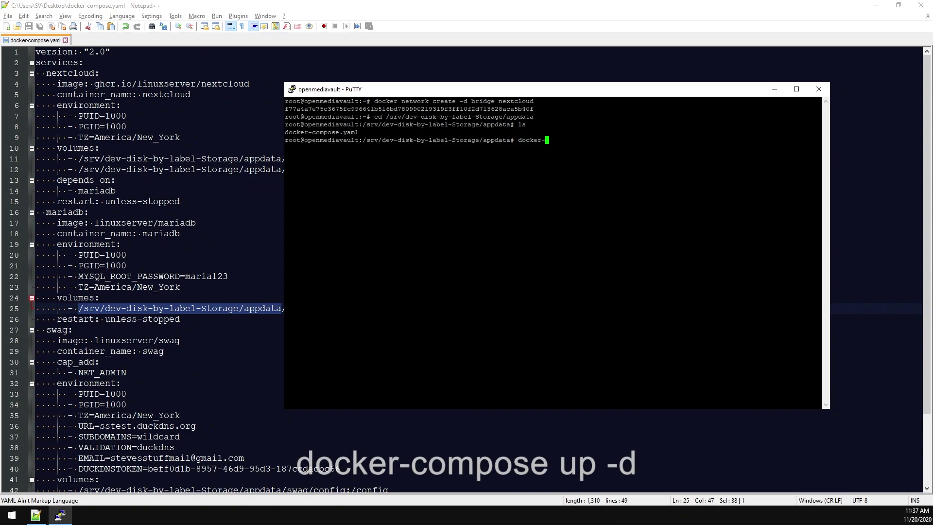
type("compose ")
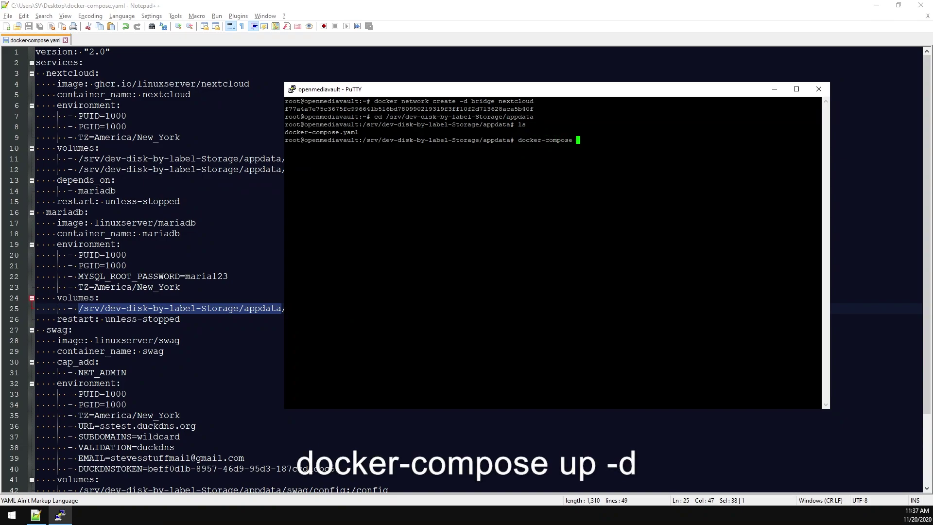
type("up -d")
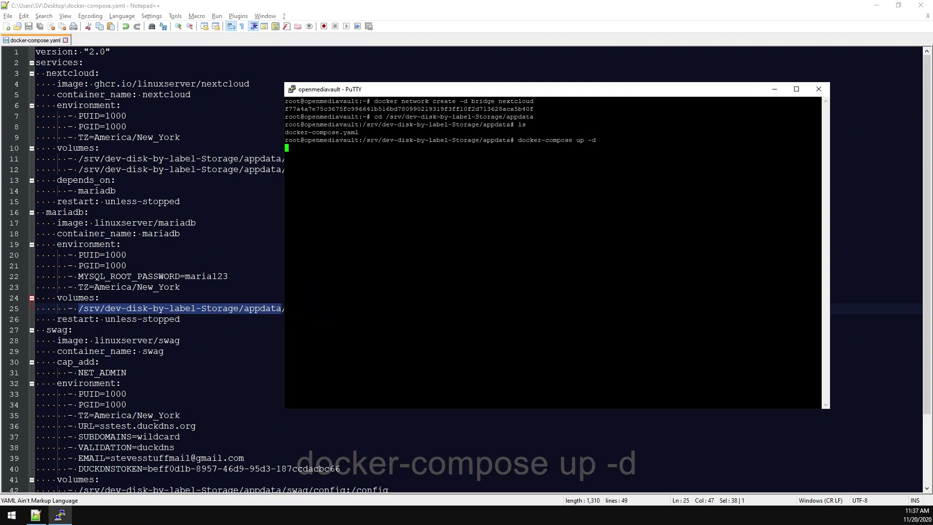
key("Return")
key("F12")
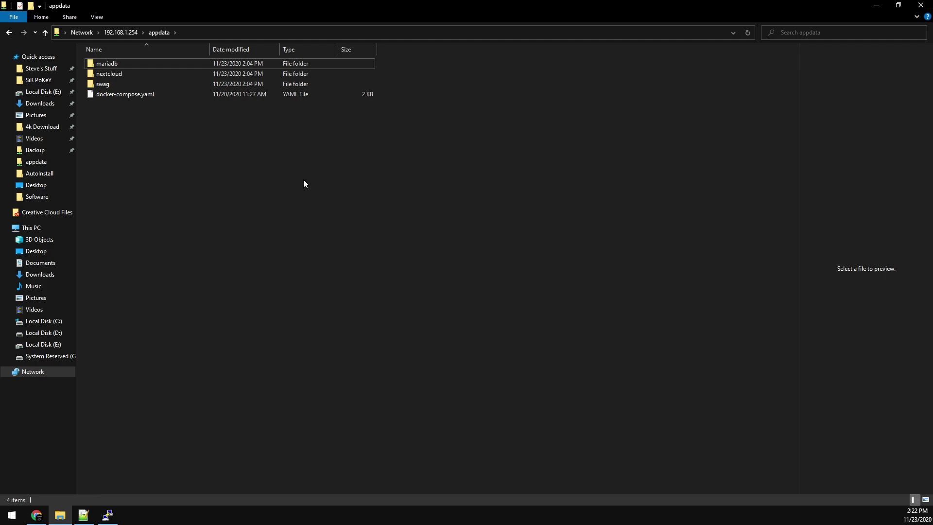
- Open swag/config/nginx/proxy-confs and duplicate nextcloud.subdomain.conf.sample
double_click(114, 83)
double_click(119, 65)
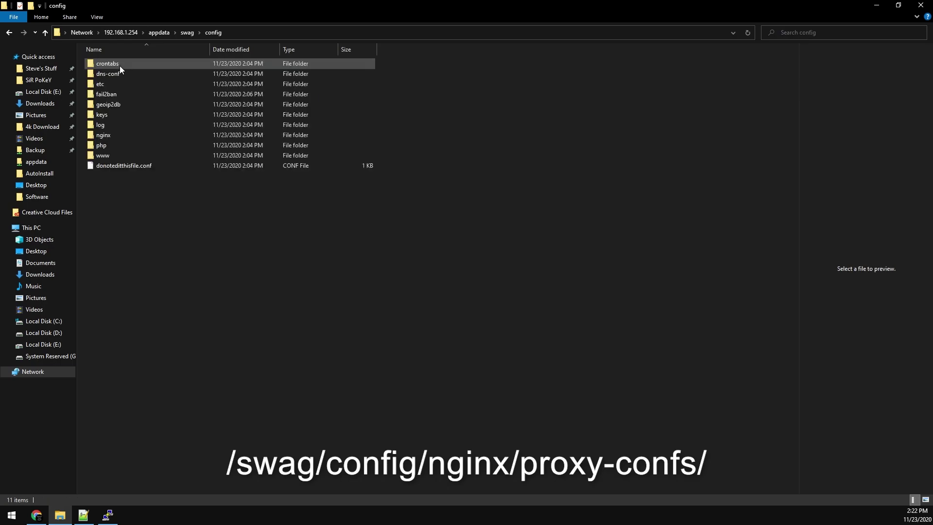
double_click(113, 135)
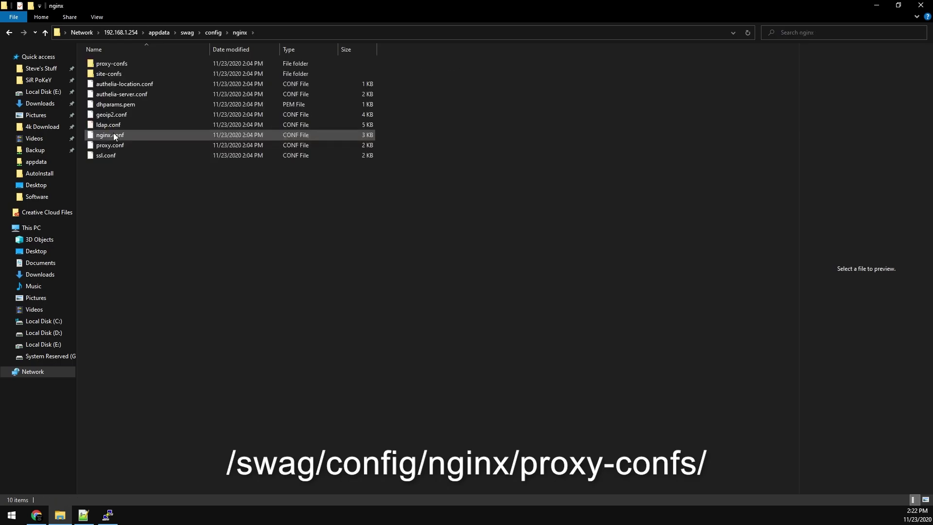
double_click(120, 64)
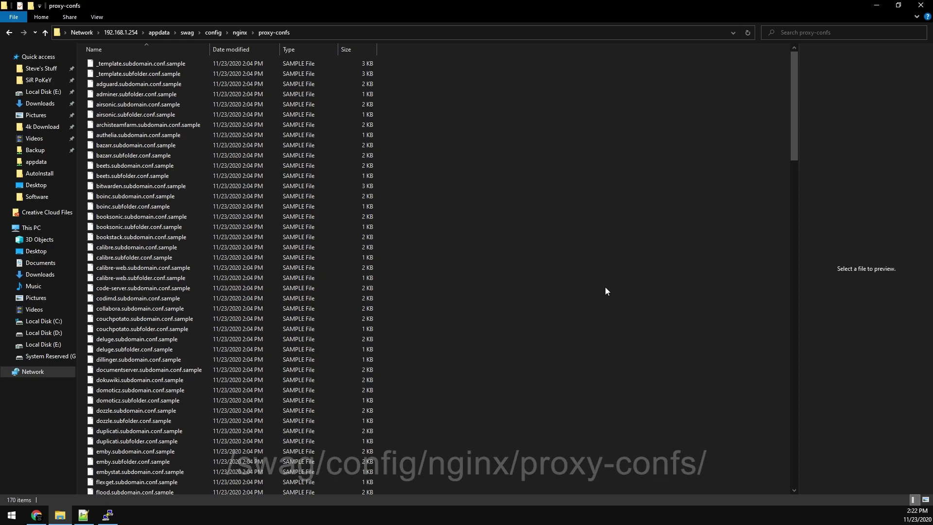
type("nextcloud")
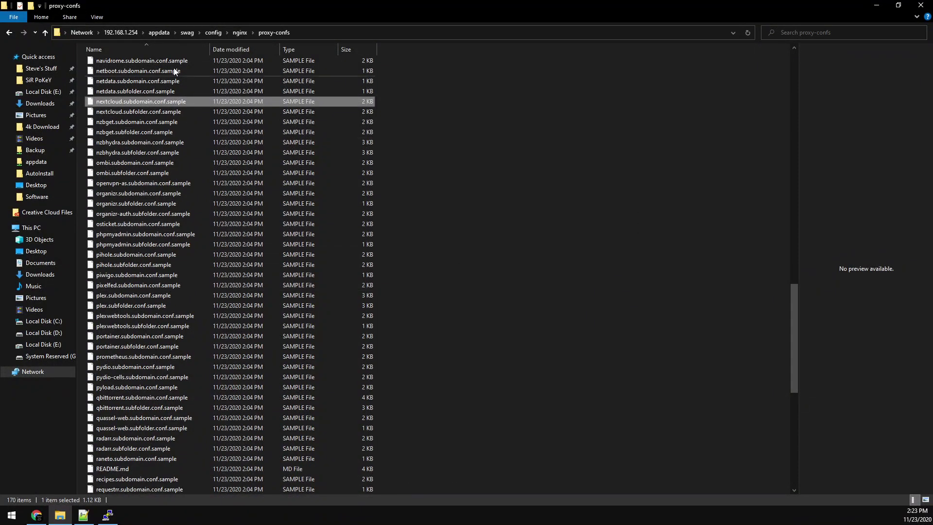
right_click(162, 103)
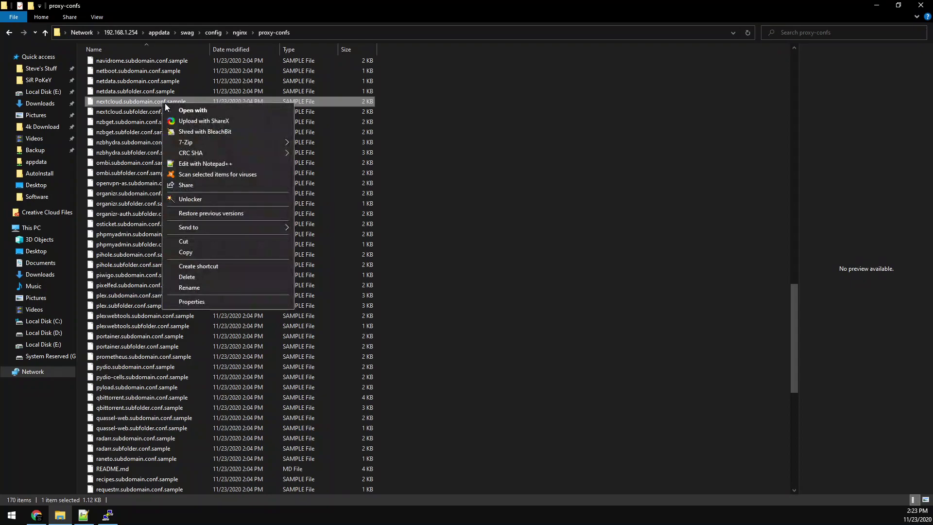
left_click(239, 252)
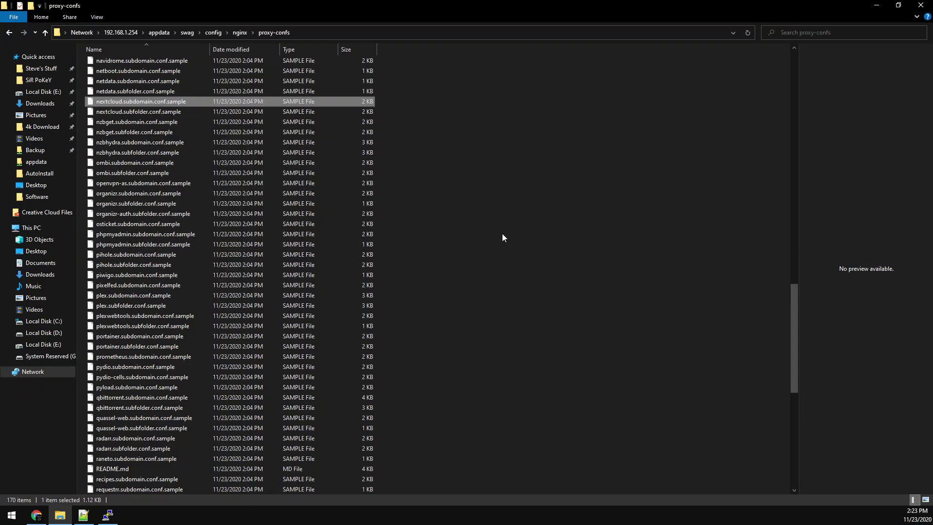
right_click(502, 234)
left_click(531, 302)
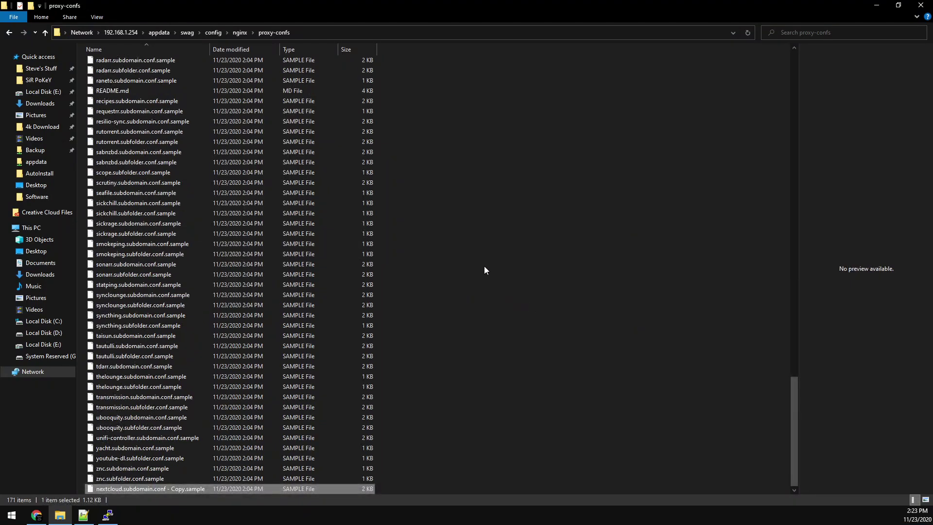
- Rename the duplicate to nextcloud.subdomain.conf, accepting the extension change
key("F2")
key("End")
key("BackSpace")
key("BackSpace")
key("BackSpace")
key("BackSpace")
key("BackSpace")
key("BackSpace")
key("BackSpace")
key("BackSpace")
key("BackSpace")
key("BackSpace")
key("BackSpace")
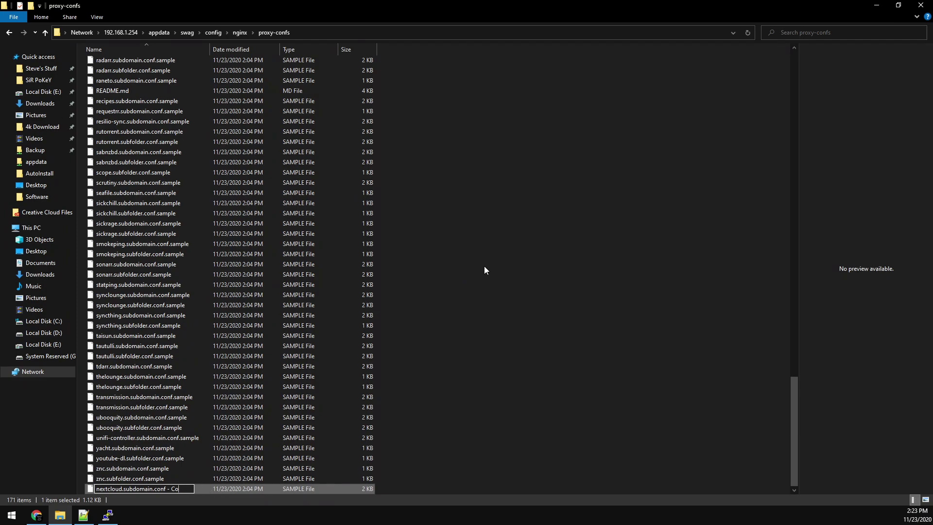
key("BackSpace")
key("BackSpace")
key("BackSpace")
key("Return")
key("Return")
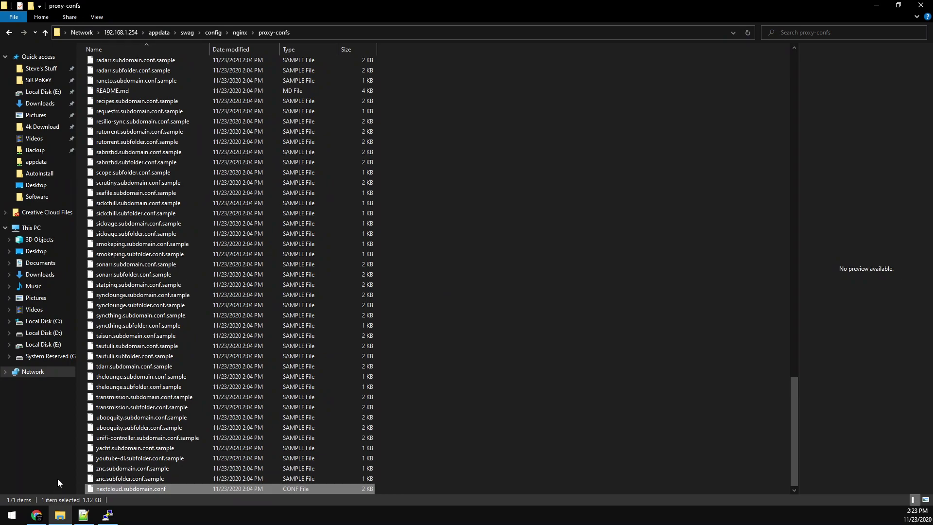
key("alt")
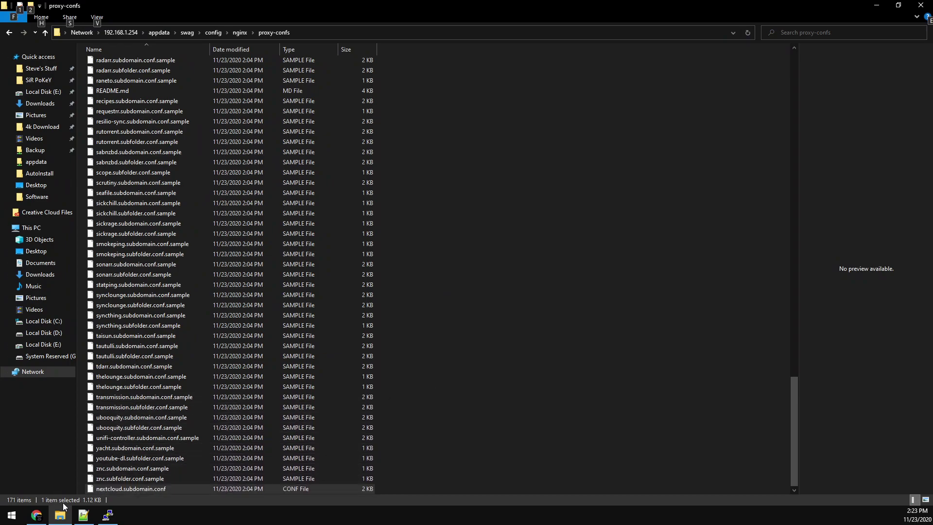
- Restart the swag container from Portainer's Containers list
left_click(37, 516)
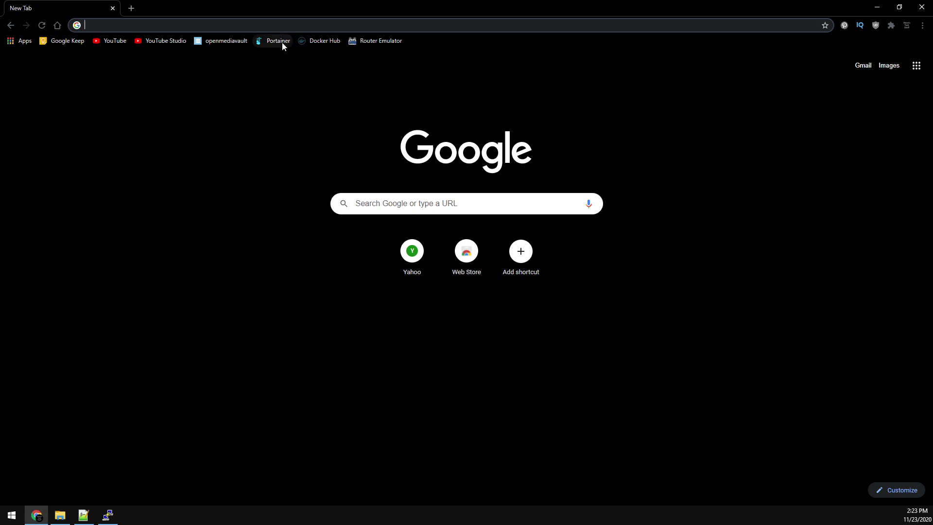
left_click(278, 41)
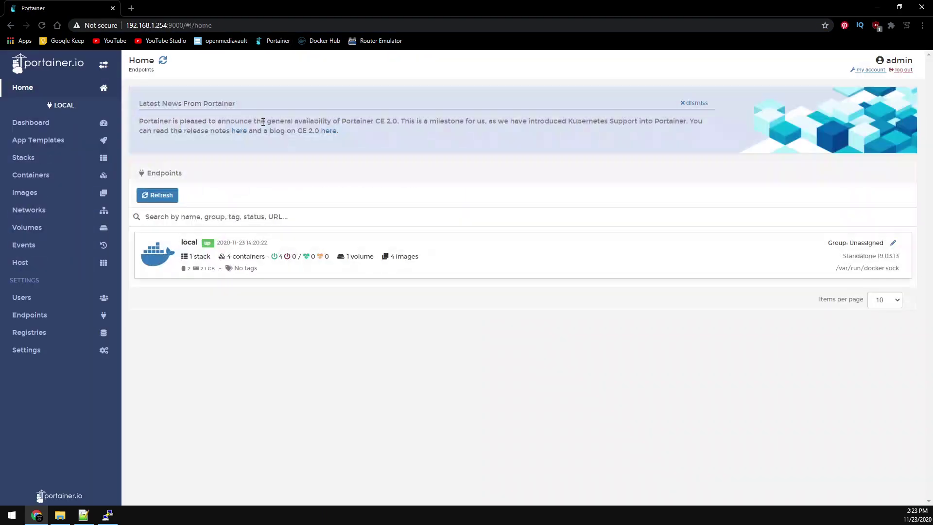
left_click(48, 181)
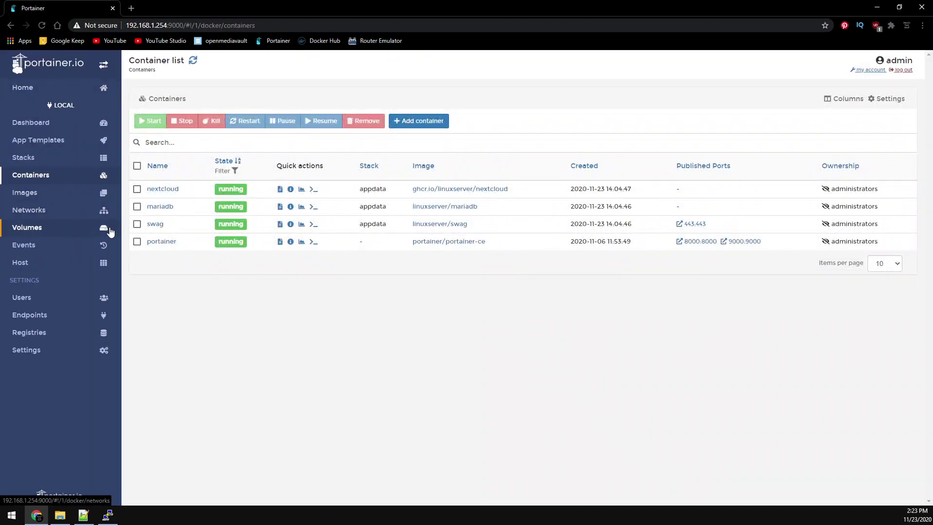
left_click(137, 223)
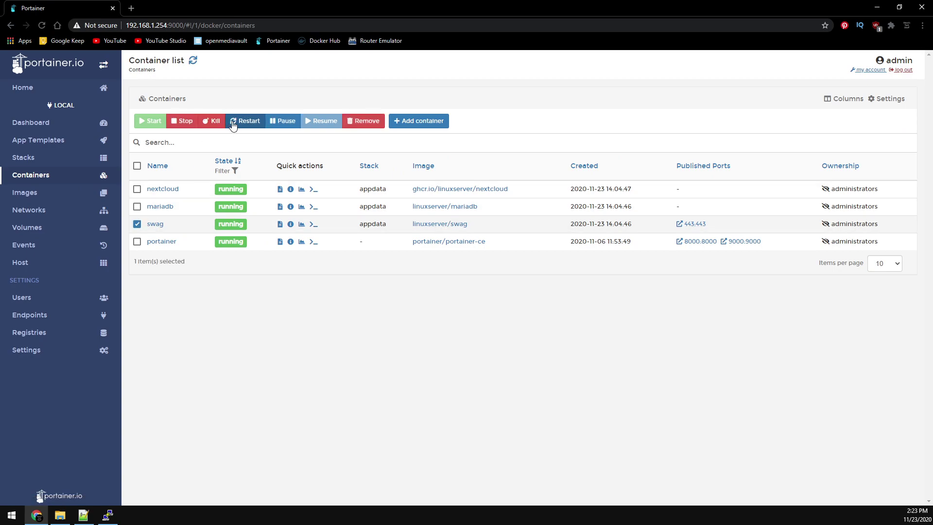
left_click(241, 125)
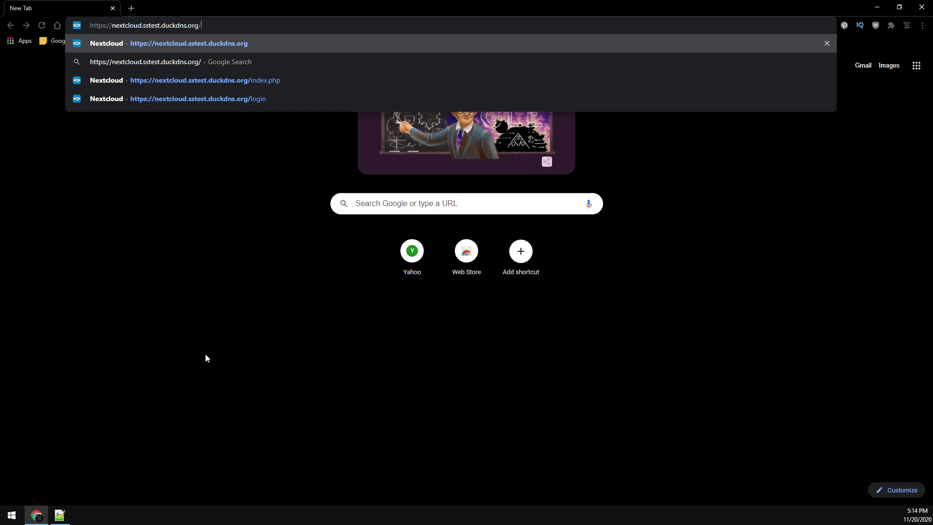
- Load nextcloud.sstest.duckdns.org and enter admin as the username plus an admin password
key("Return")
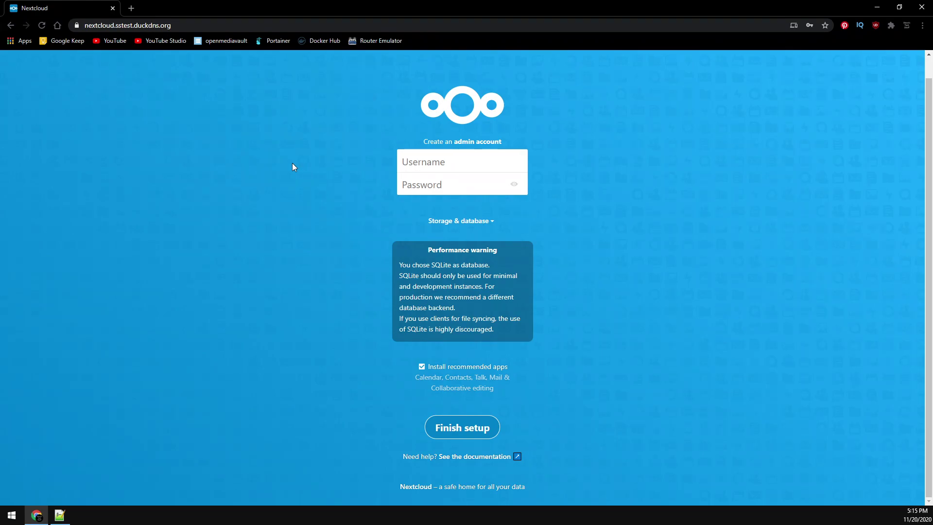
type("admin")
key("Tab")
type("test")
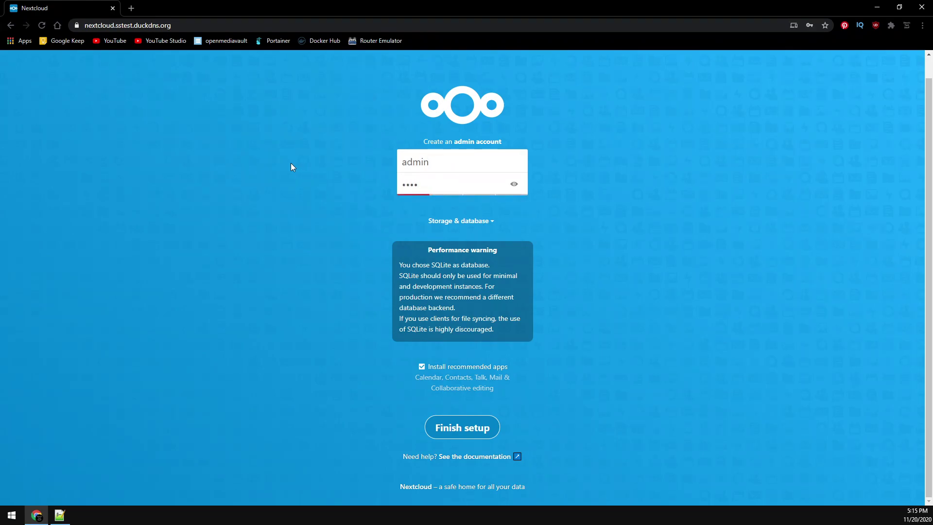
- Choose MySQL/MariaDB with user root, the database password, and database name mariadb
left_click(449, 222)
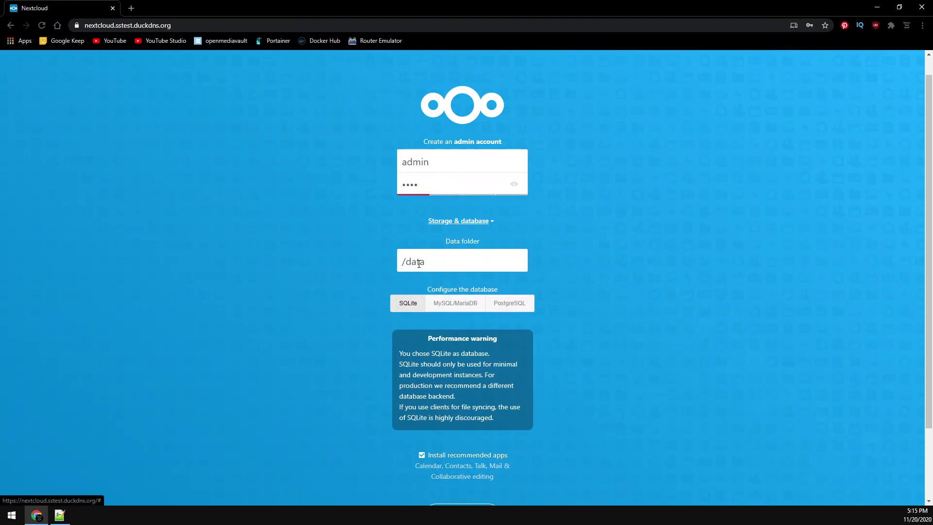
left_click(444, 305)
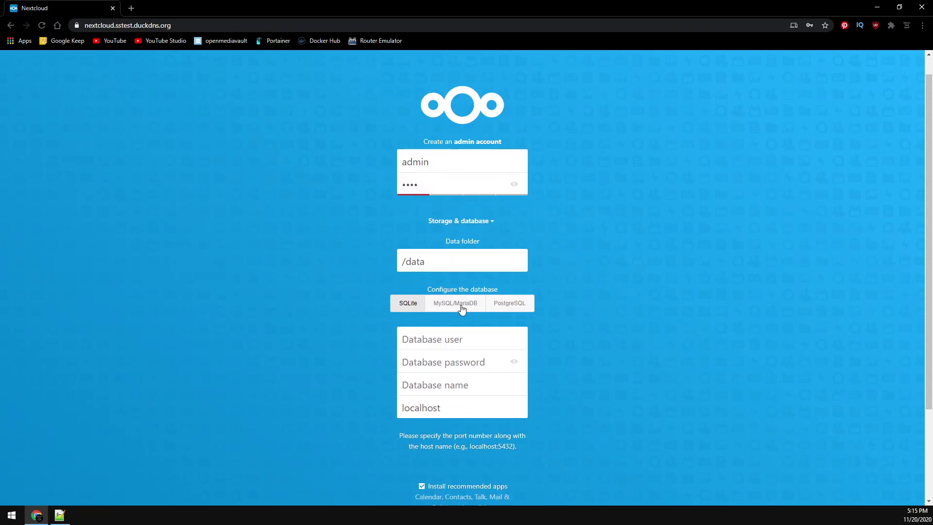
scroll(307, 276, "down", 3)
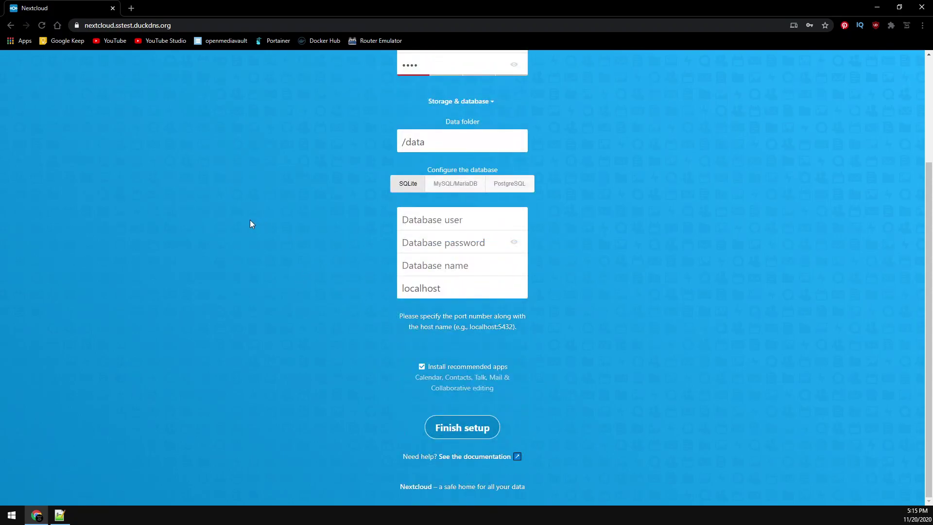
type("root")
key("Tab")
type("password")
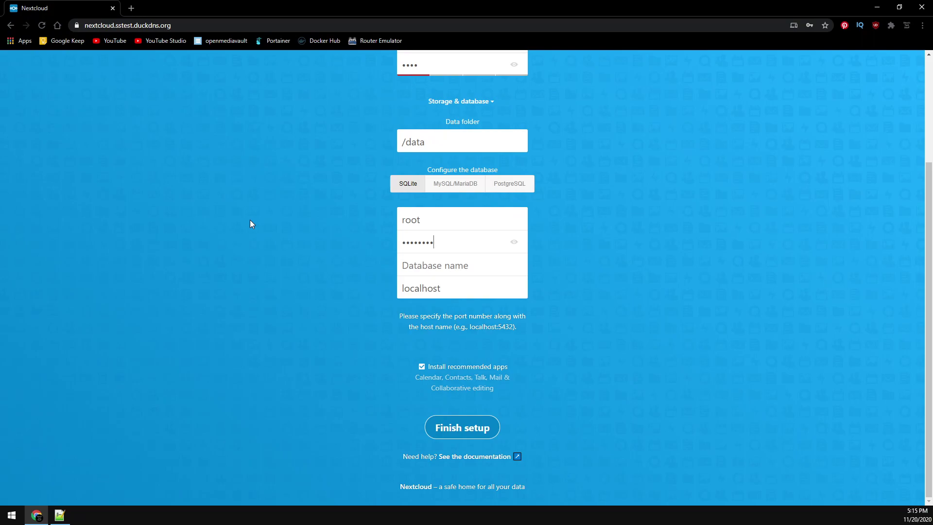
key("Tab")
key("Tab")
type("mariadb")
key("Tab")
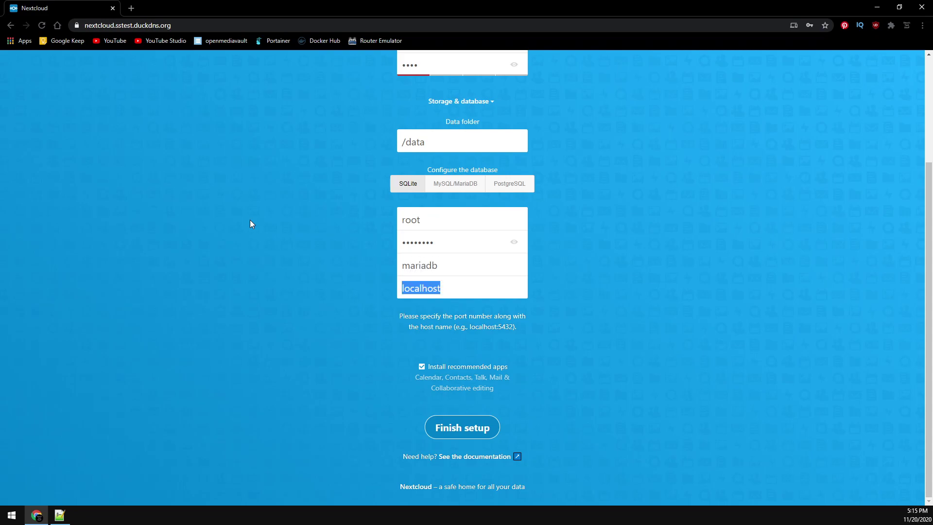
type("mariadb")
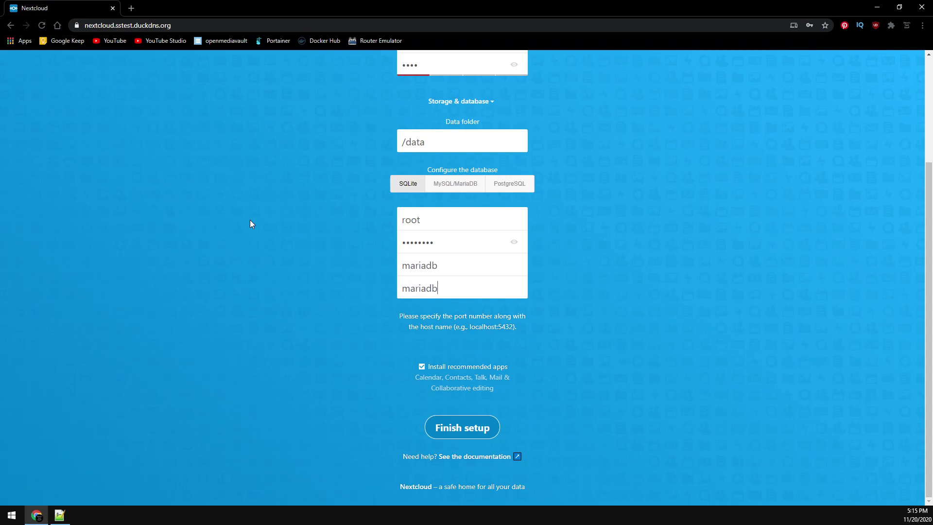
- Submit the setup form with database host mariadb to install Nextcloud
left_click(468, 433)
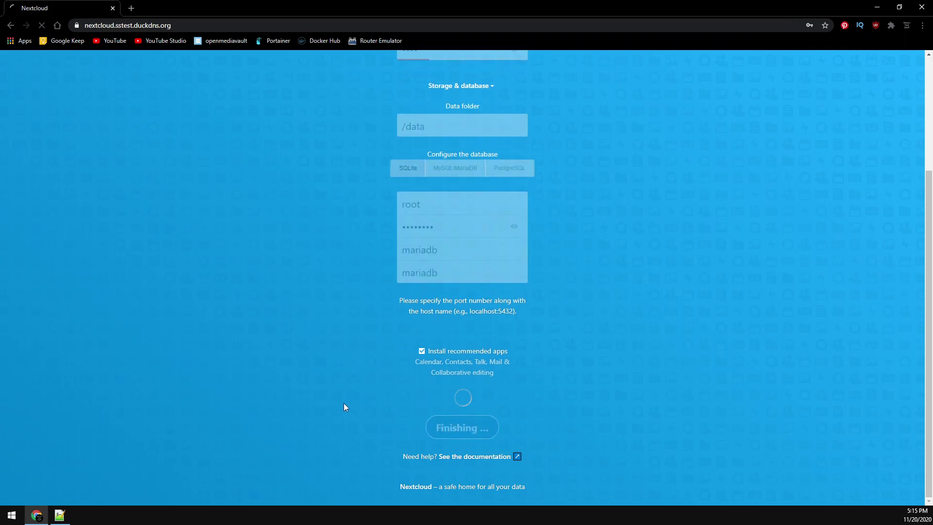